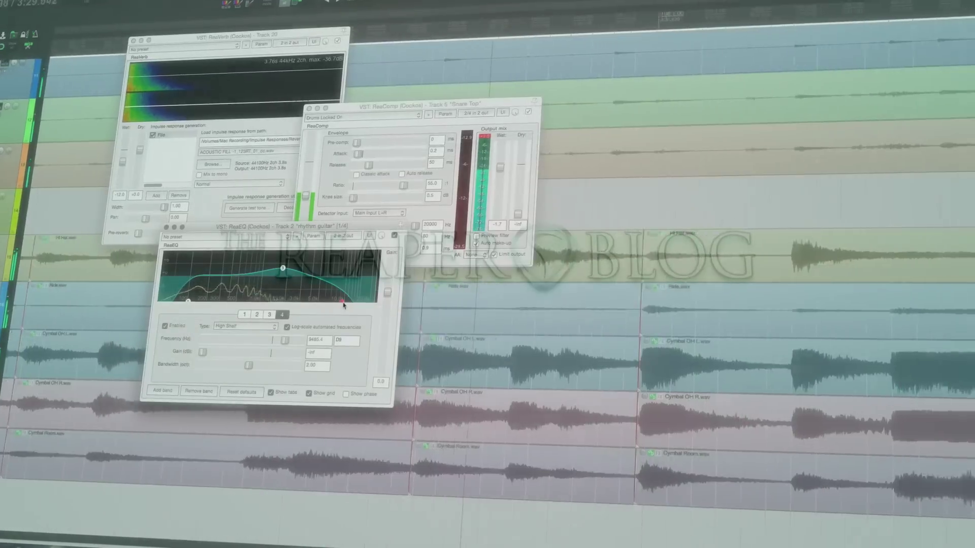
Choose 'VSTi: UVIWorkstation (UVI) (34 out)' from the FX Browser's VSTi instrument list
left_click_drag(343, 301, 363, 305)
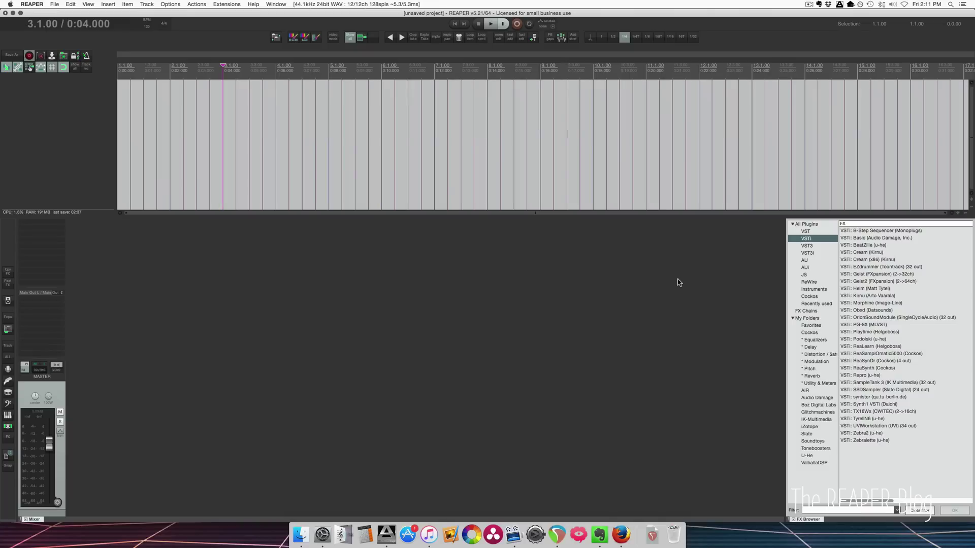
left_click(871, 427)
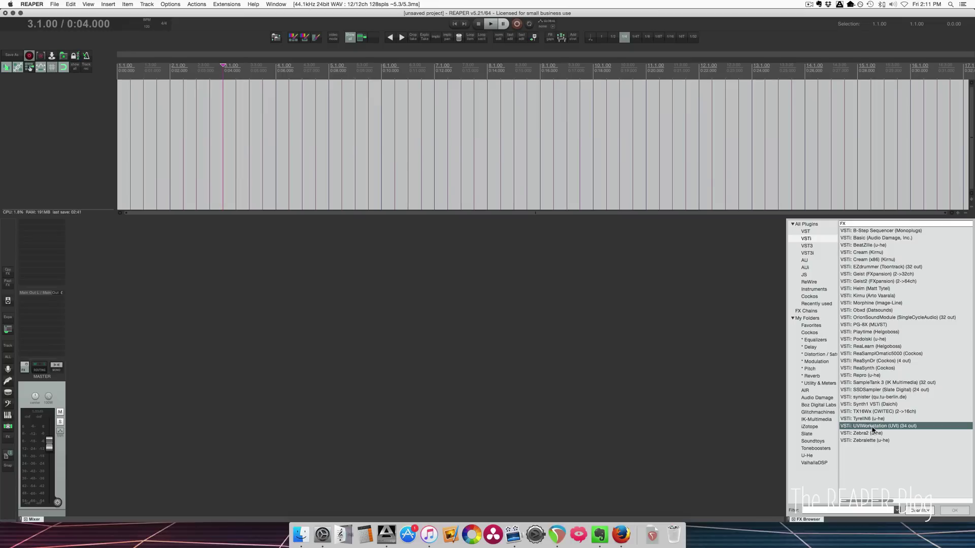
Drop UVIWorkstation (34 out) onto a new track and accept routing for all 17 stereo output pairs
right_click(84, 146)
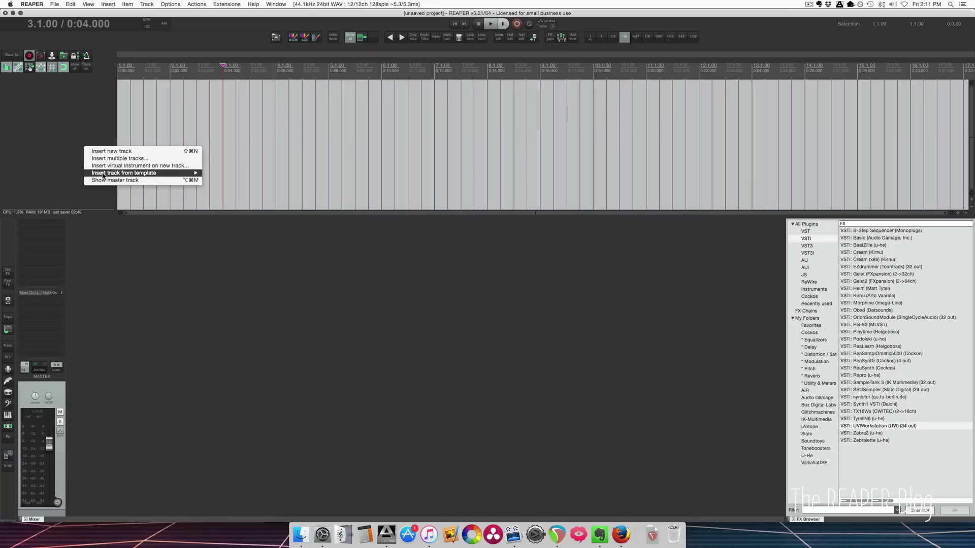
mouse_move(116, 175)
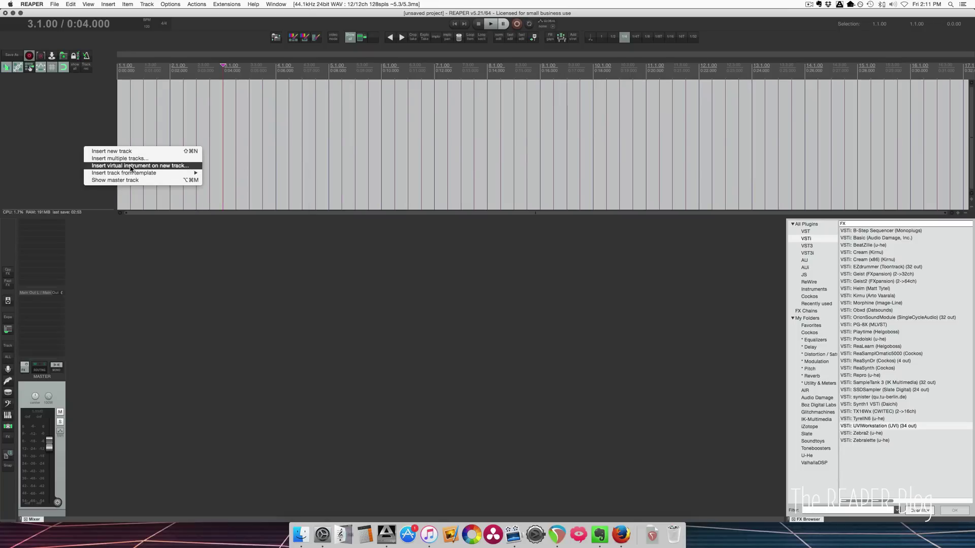
left_click(131, 166)
left_click(884, 426)
left_click_drag(882, 428, 96, 145)
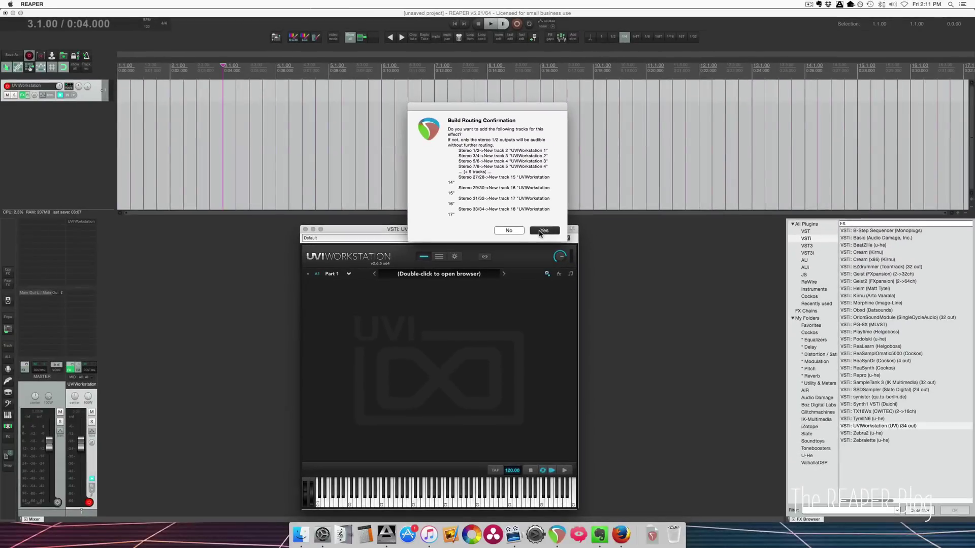
left_click(603, 295)
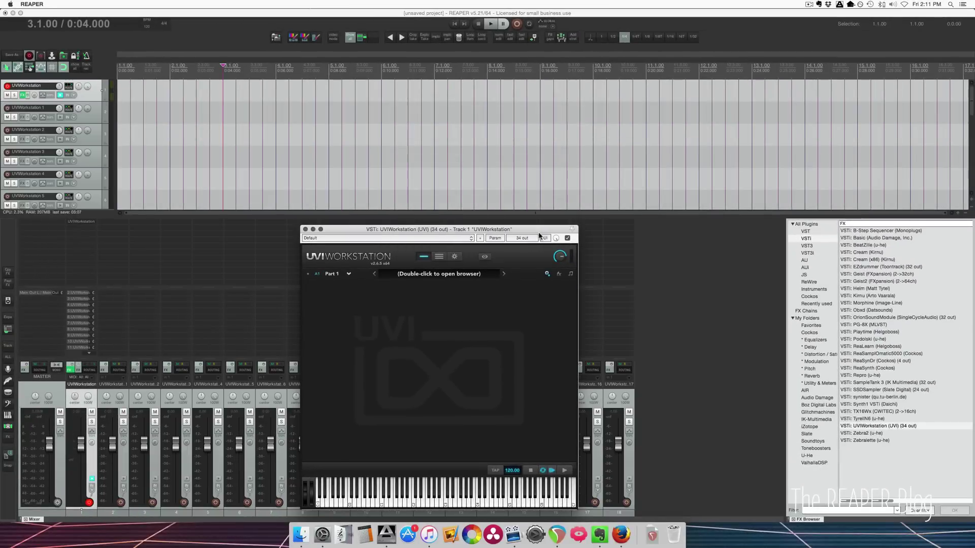
Move the plugin window aside and select all seventeen UVIWorkstation output tracks
left_click_drag(489, 239, 641, 81)
left_click(114, 393)
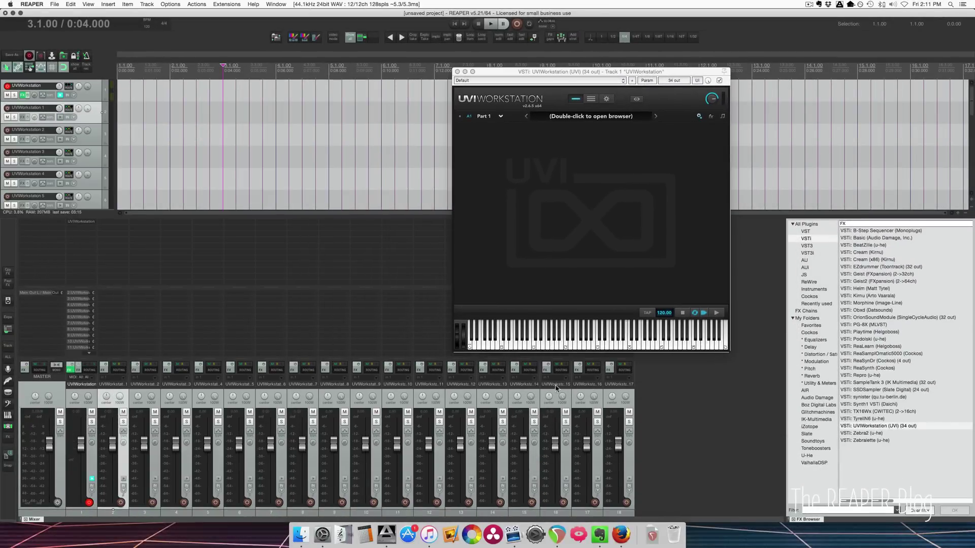
left_click(622, 393, "shift")
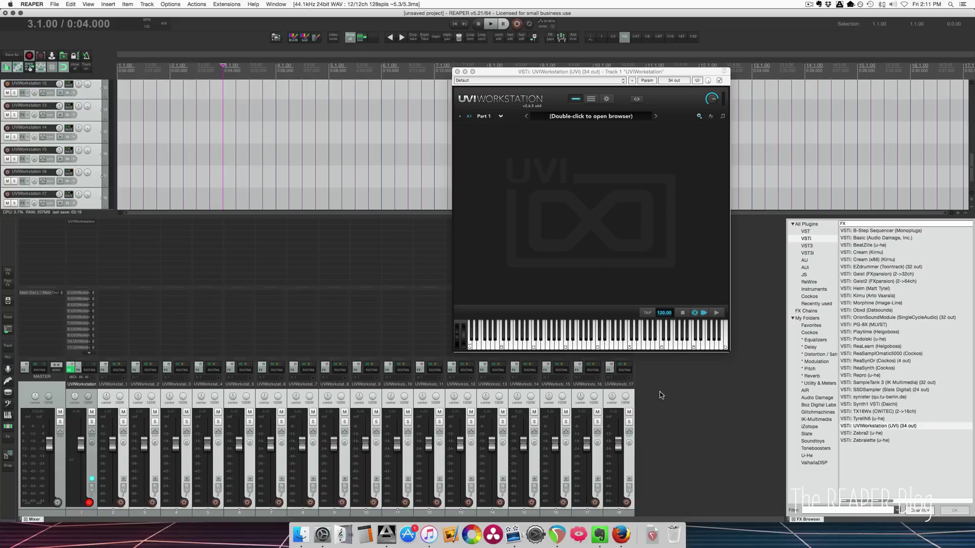
Expand track 1's send list and make track 1 taller to show its MIDI input
left_click_drag(77, 289, 84, 243)
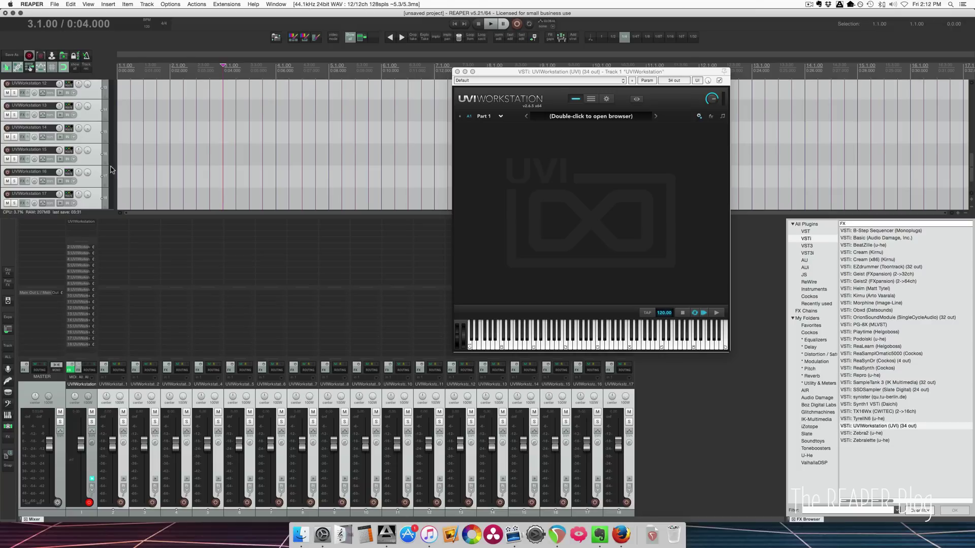
scroll(112, 170, "up", 10)
left_click(125, 98)
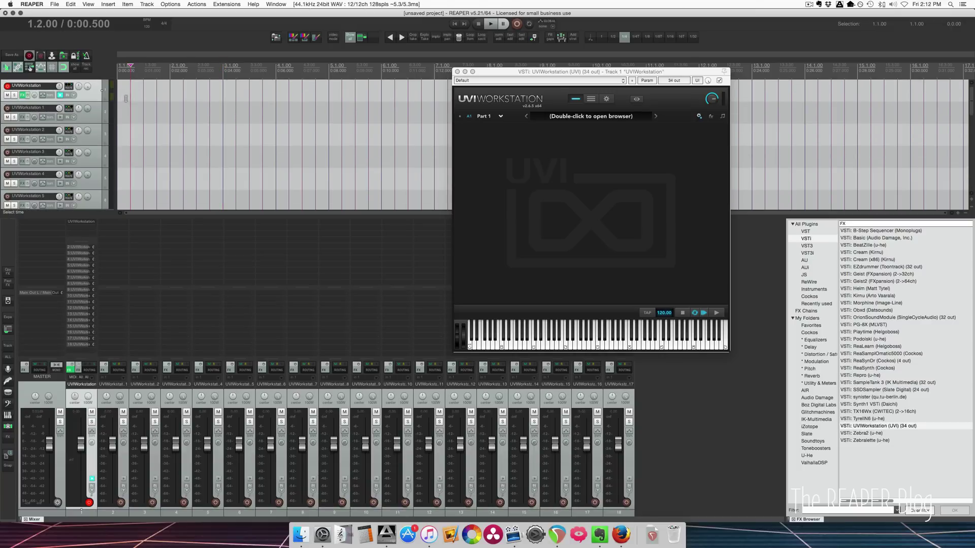
left_click_drag(101, 103, 144, 127)
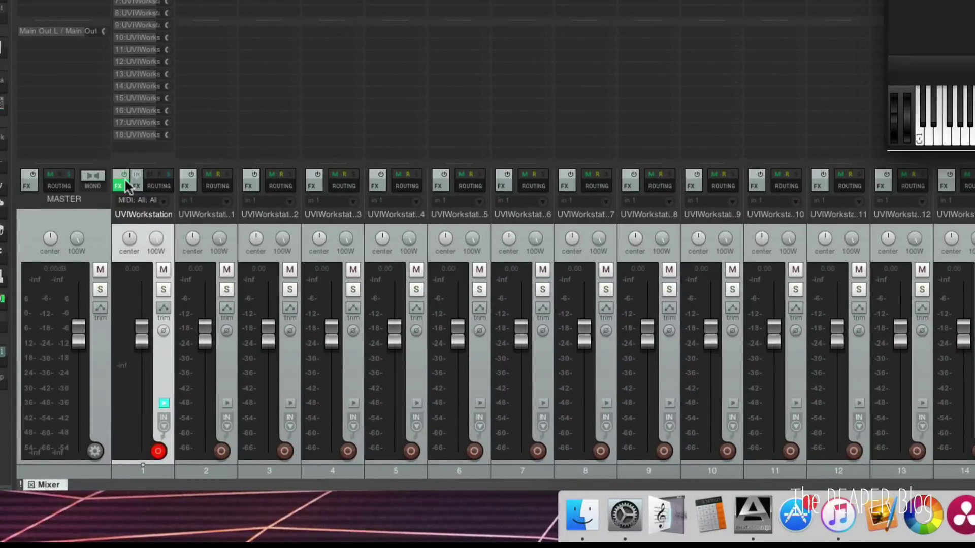
Build 16 channels of MIDI routing to track 1 from UVIWorkstation in its FX chain
left_click(72, 369)
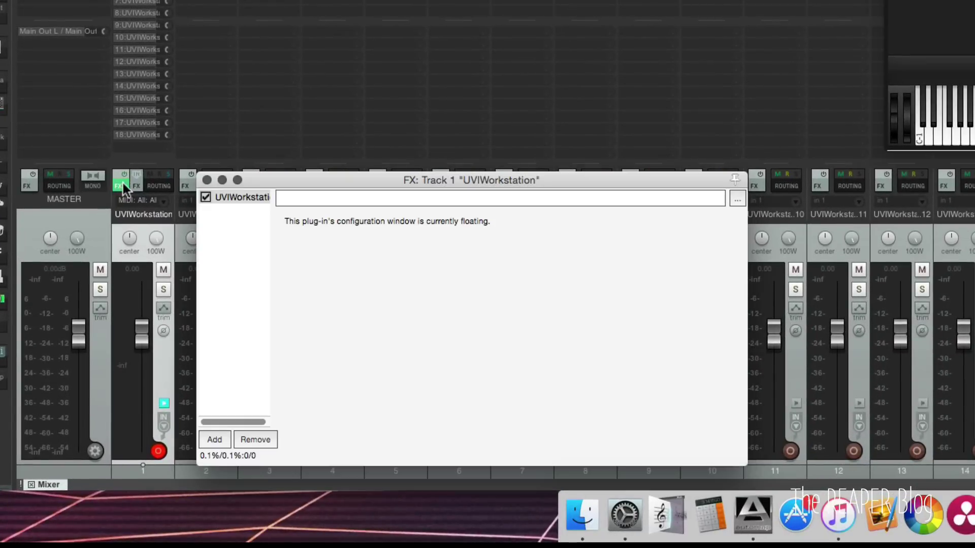
right_click(244, 196)
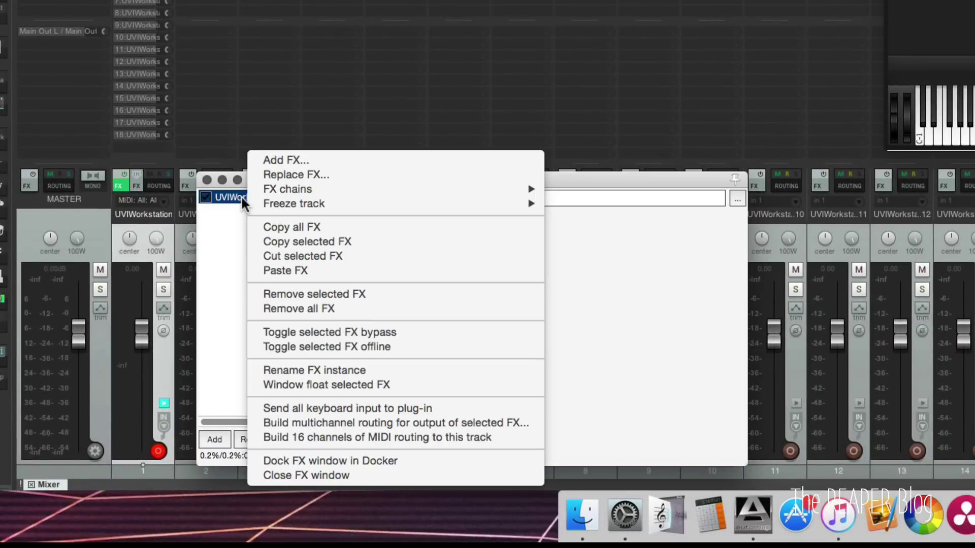
left_click(346, 437)
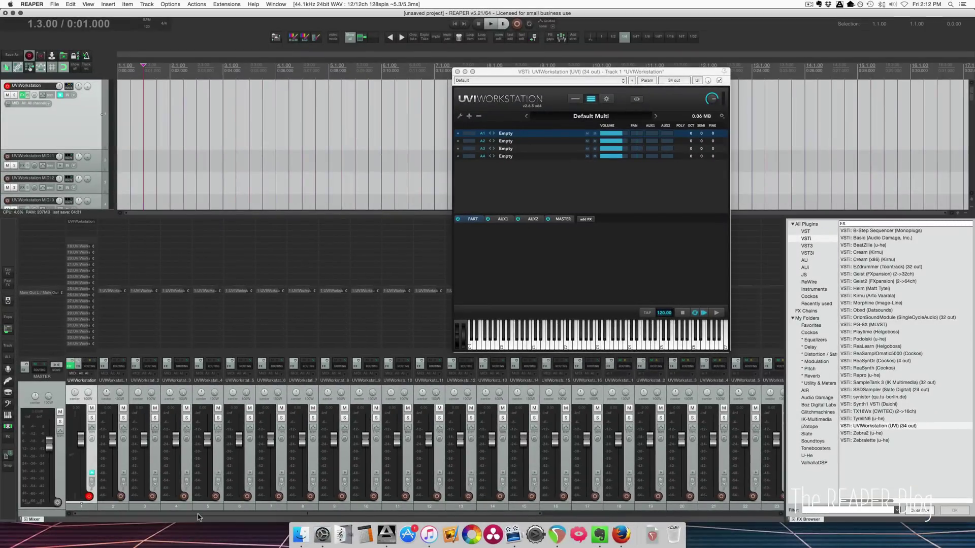
left_click_drag(198, 517, 715, 522)
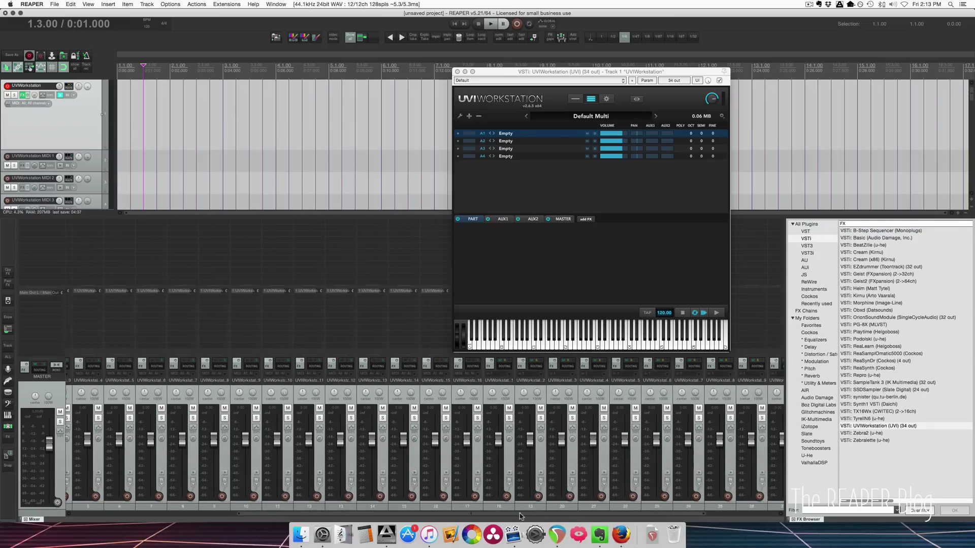
scroll(211, 178, "down", 5)
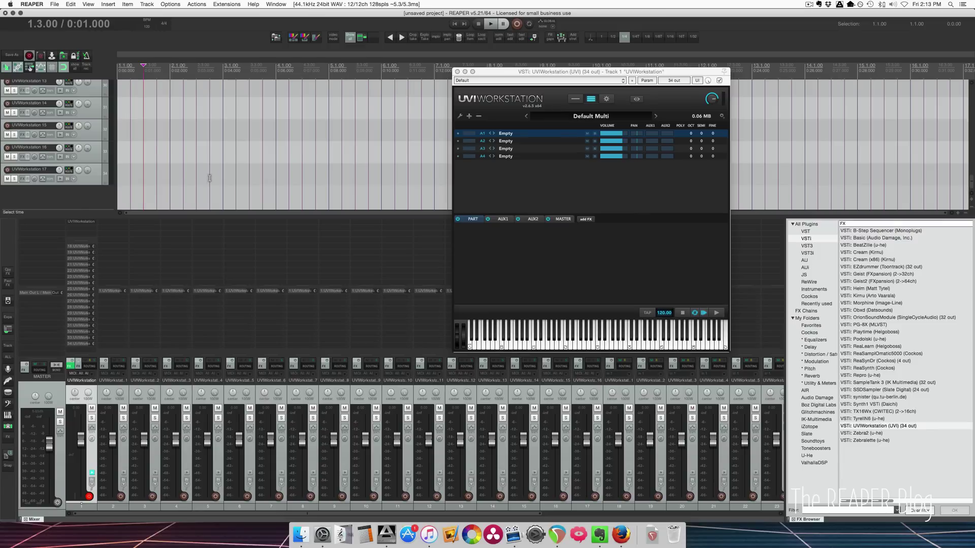
scroll(209, 177, "up", 5)
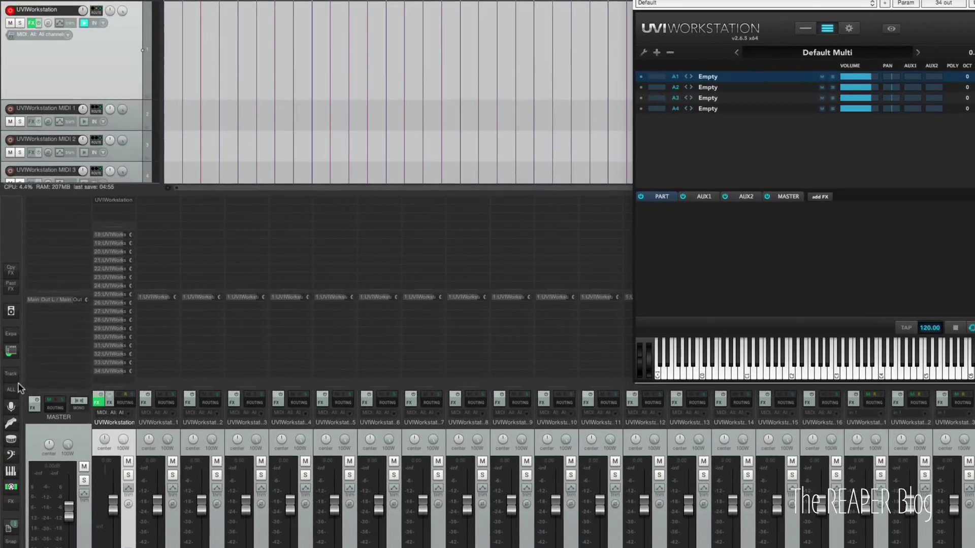
In the Track Manager, hide MIDI tracks from the mixer and output tracks from the arrange view
left_click(9, 347)
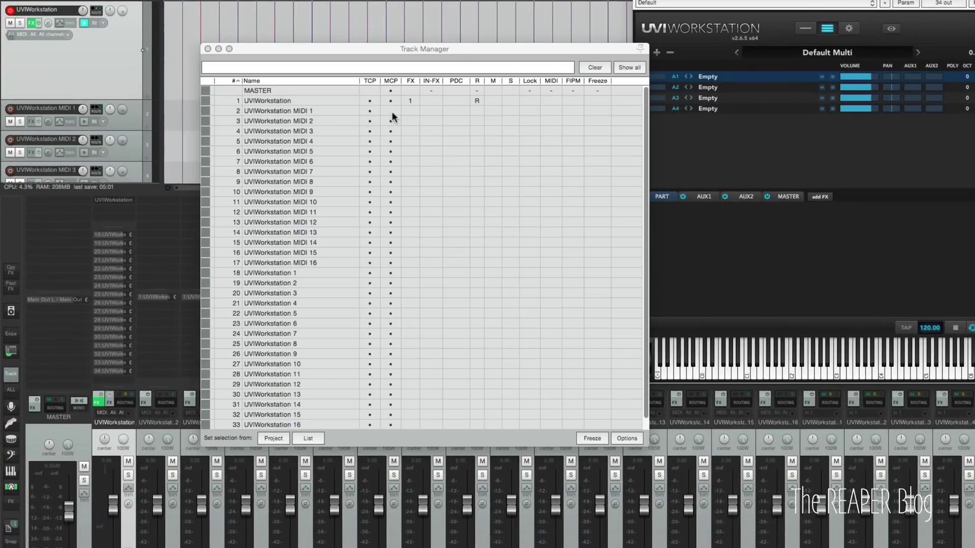
left_click_drag(391, 111, 389, 259)
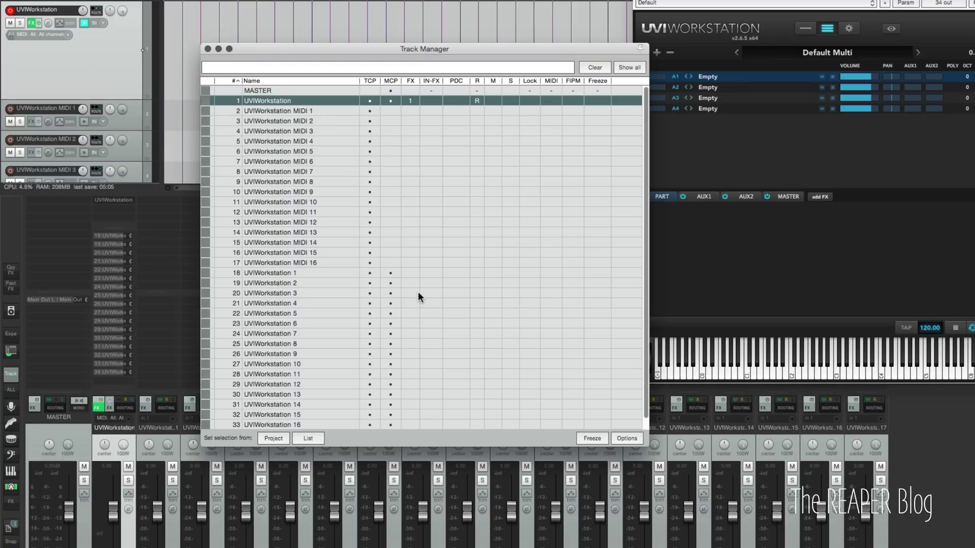
scroll(390, 291, "down", 1)
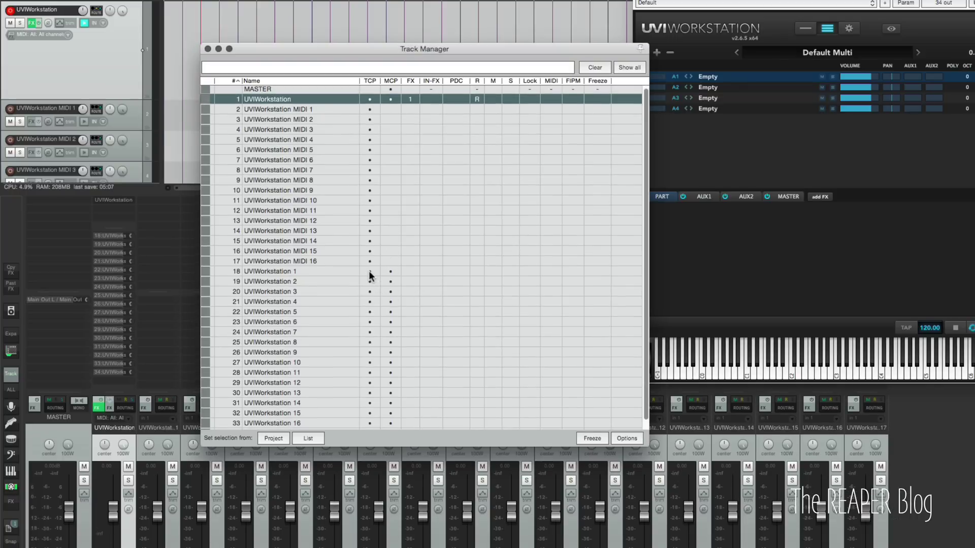
left_click_drag(369, 271, 367, 314)
left_click_drag(366, 349, 369, 421)
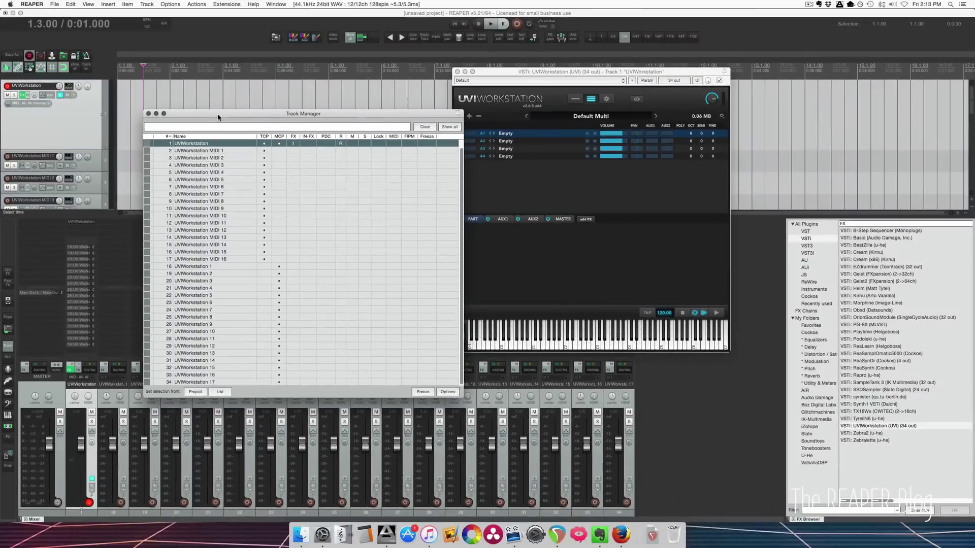
left_click_drag(407, 57, 847, 40)
Make a time selection from bar 2 to bar 5
left_click_drag(172, 107, 327, 106)
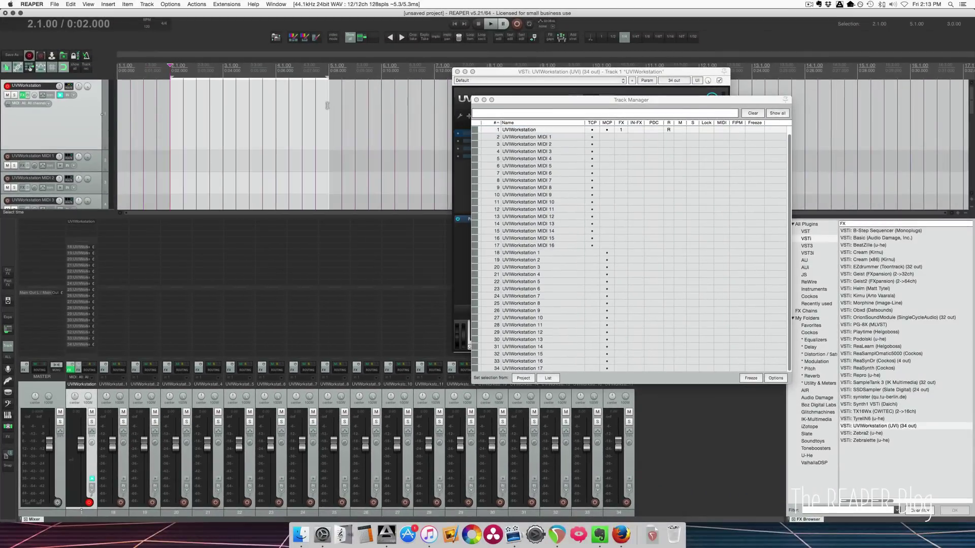
scroll(220, 132, "down", 3)
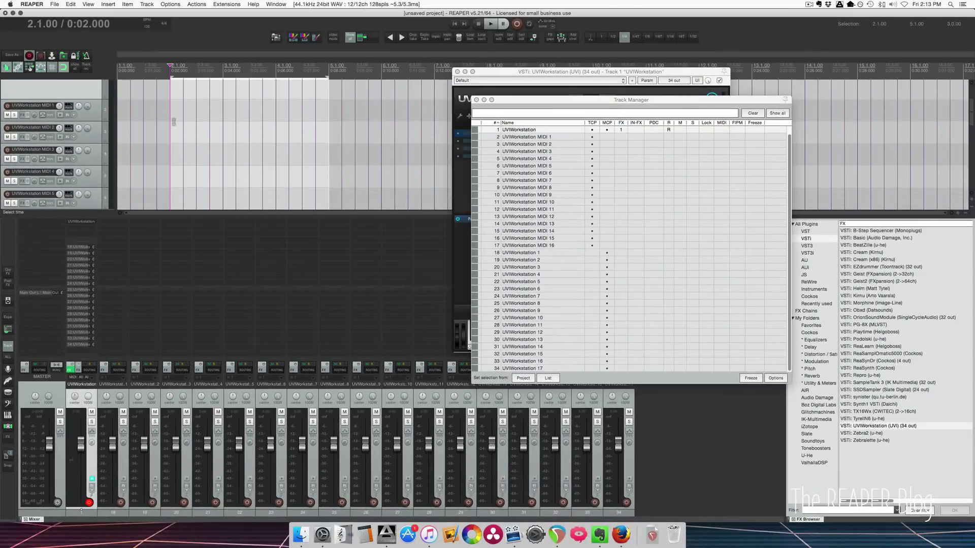
scroll(172, 115, "down", 10)
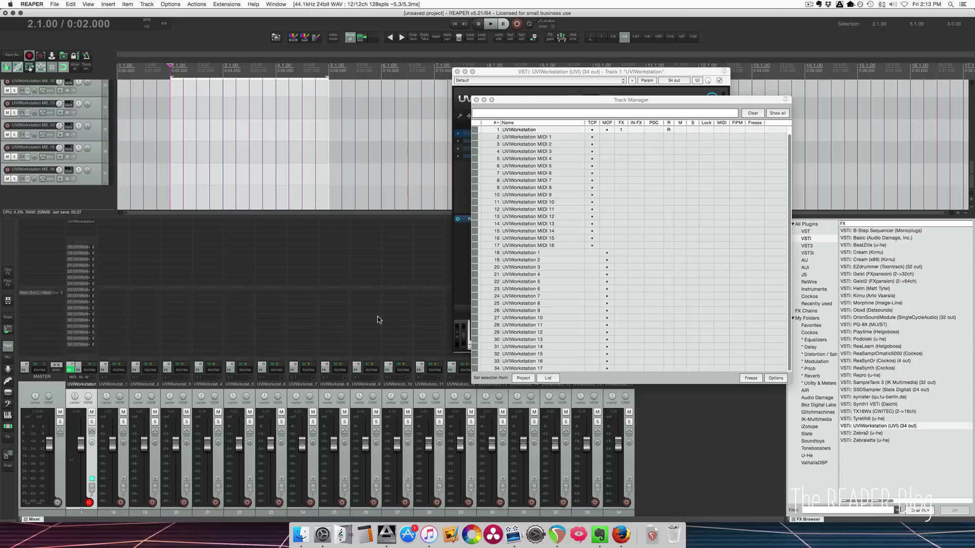
Add a top track named Synths and make it a folder containing all UVIWorkstation tracks
double_click(678, 434)
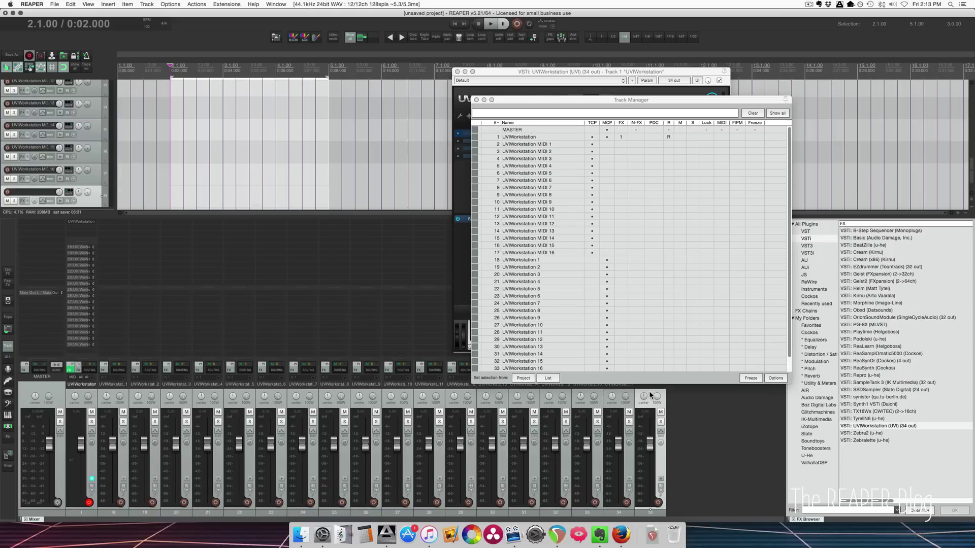
left_click_drag(650, 395, 60, 406)
double_click(79, 388)
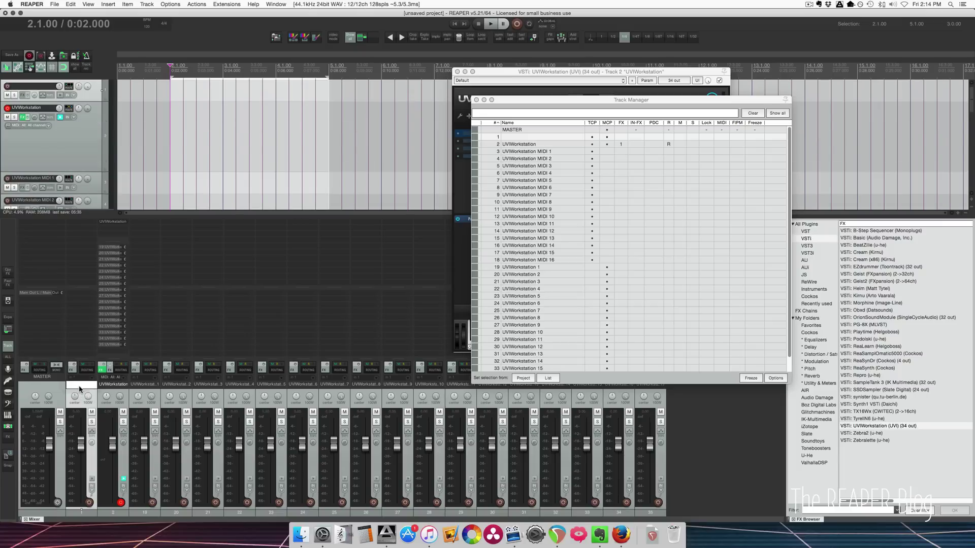
type("Synths")
key("Return")
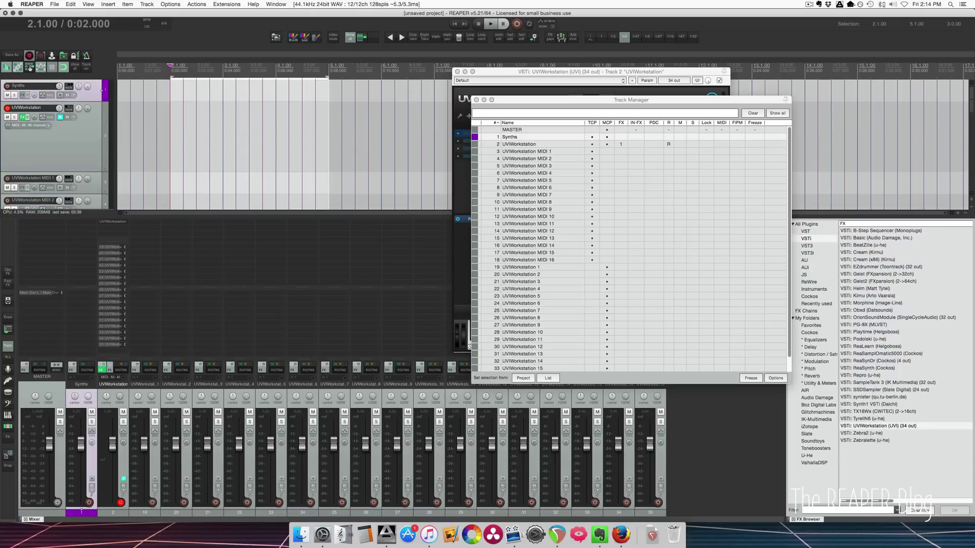
left_click(661, 468, "shift")
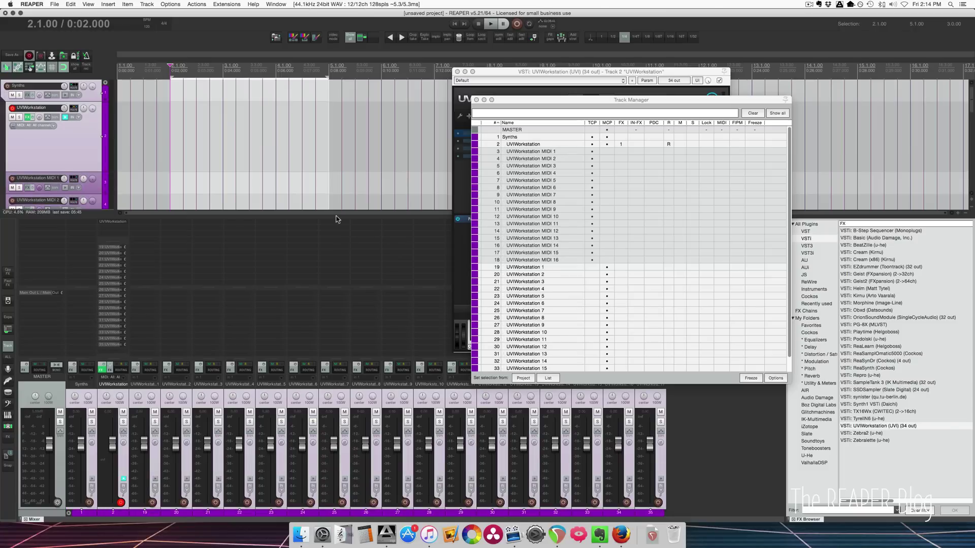
left_click(279, 152)
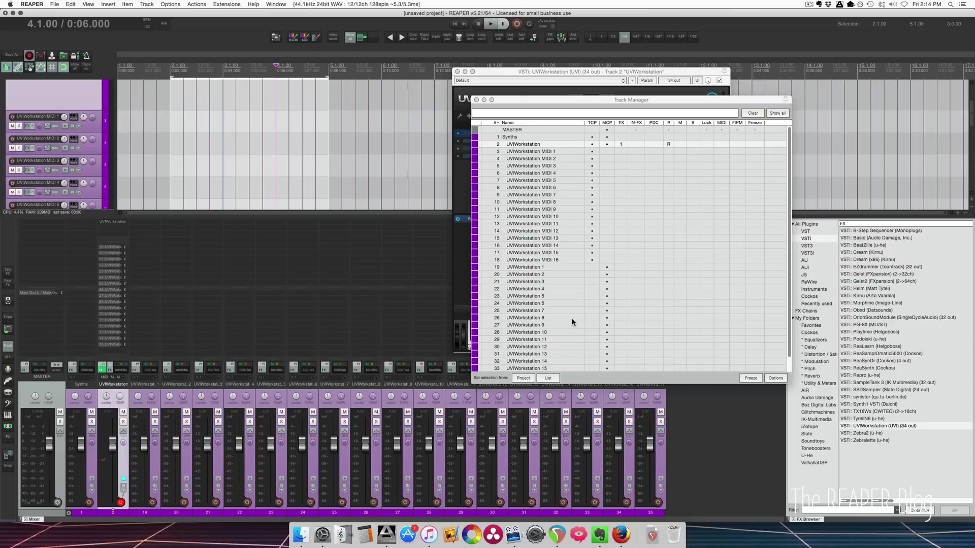
Close the Track Manager and delete the Synths folder along with every UVIWorkstation track
scroll(572, 325, "down", 2)
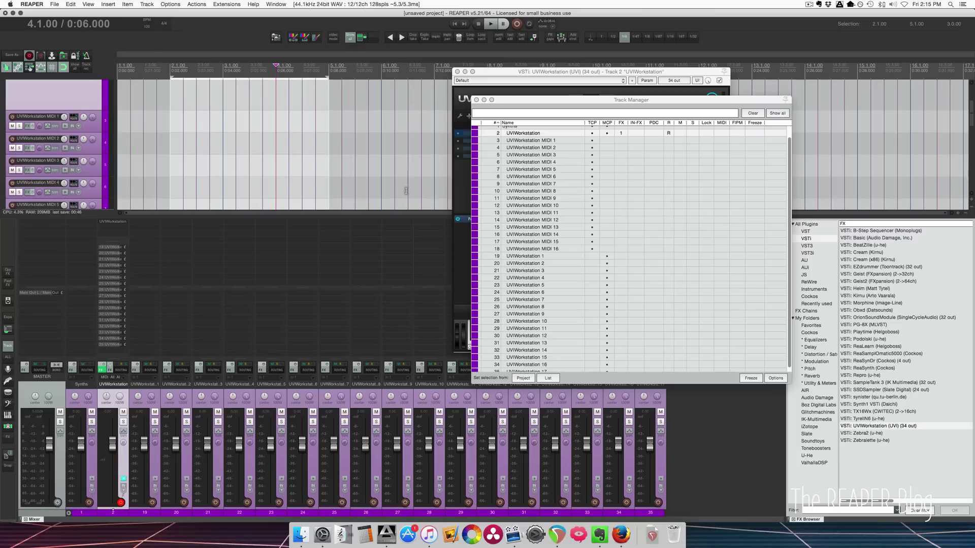
key("super+alt+m")
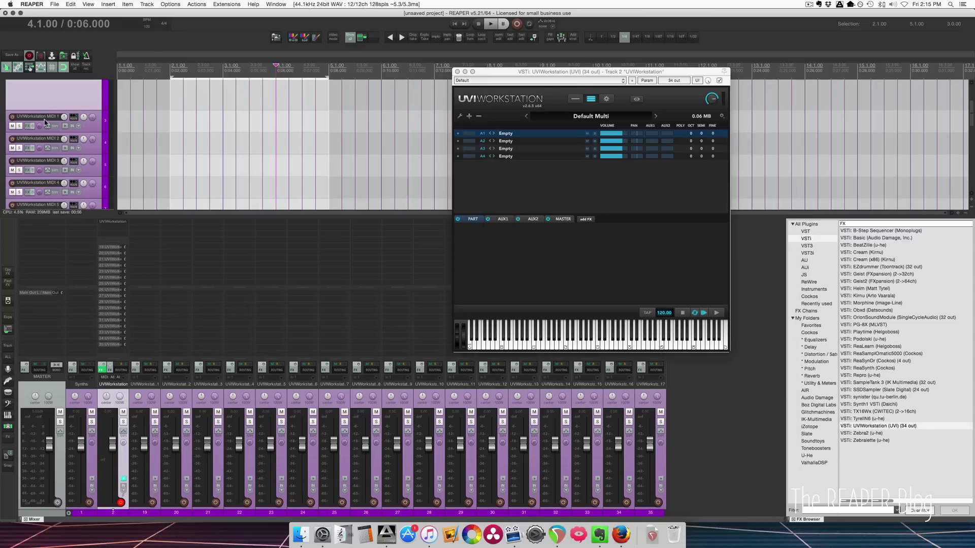
left_click(115, 470)
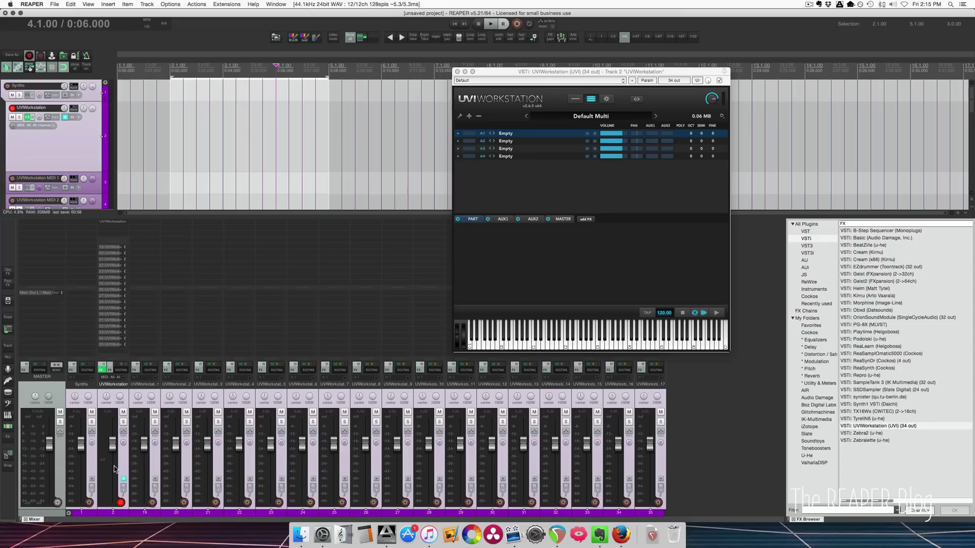
key("Delete")
key("Return")
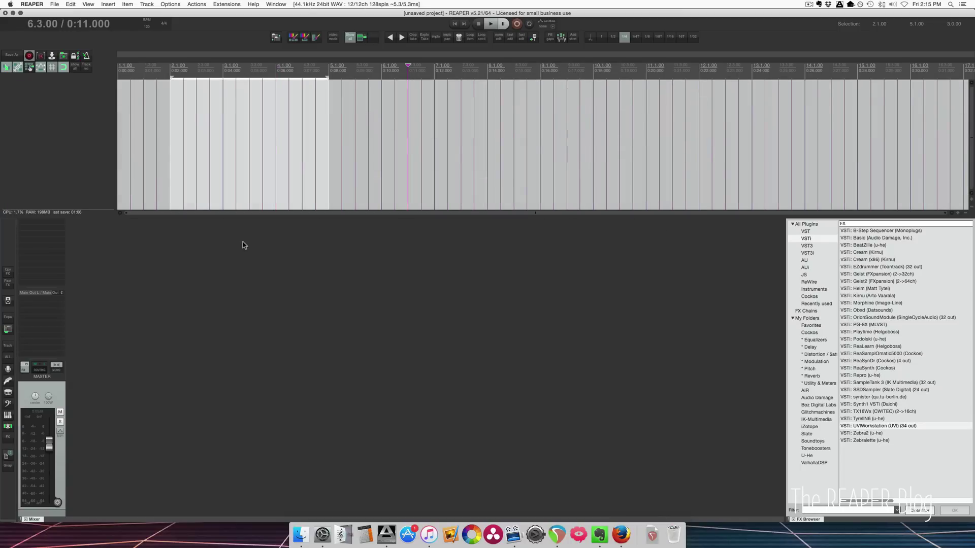
Insert the '5-part UVI workstation' track template from the track panel's context menu
right_click(81, 146)
mouse_move(126, 174)
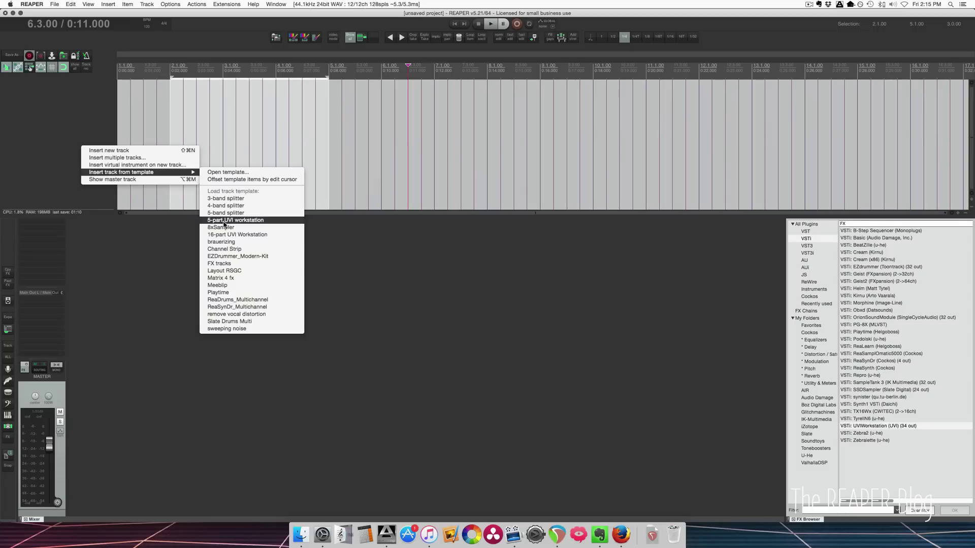
left_click(268, 225)
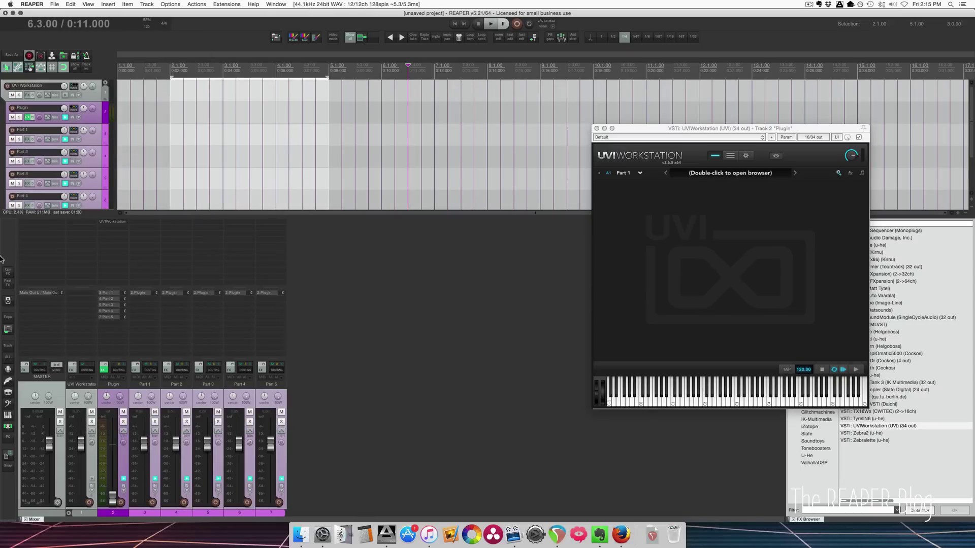
Open the Track Manager beside the plugin and select the UVI Workstation, Plugin and Part 1–5 tracks
left_click(7, 346)
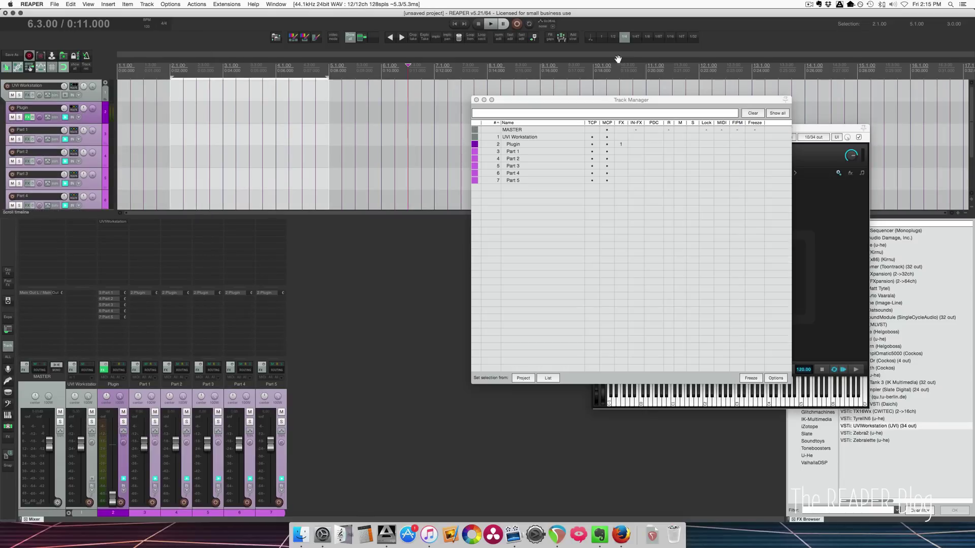
left_click_drag(587, 100, 500, 158)
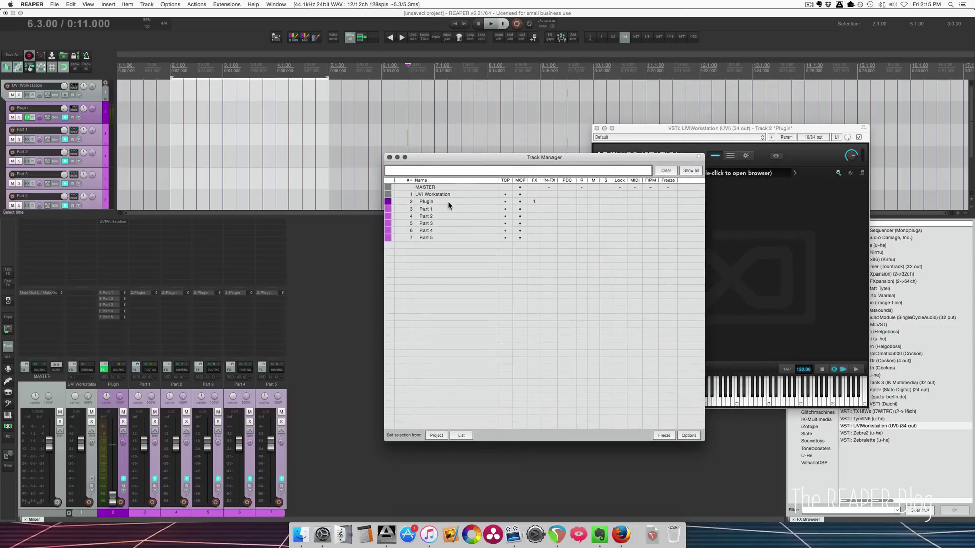
left_click(445, 195)
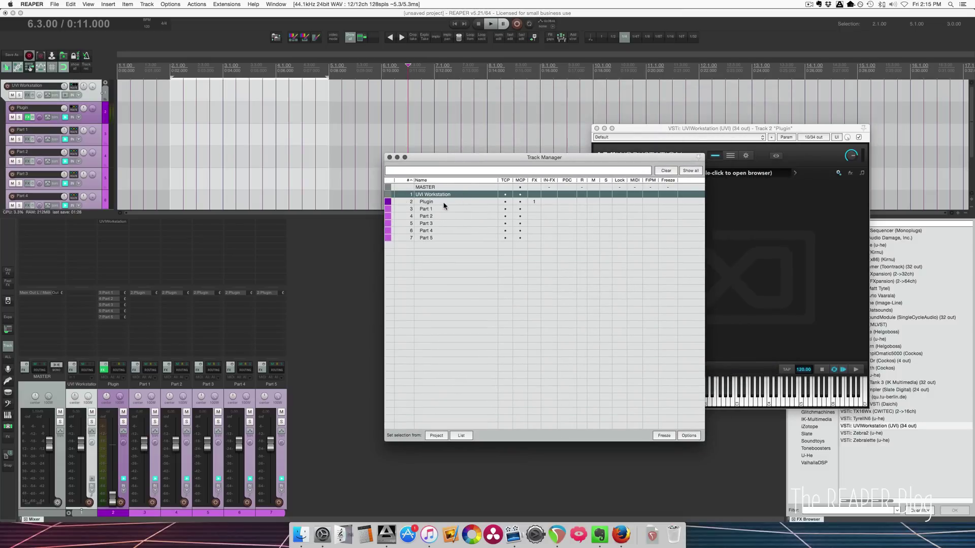
left_click(439, 202)
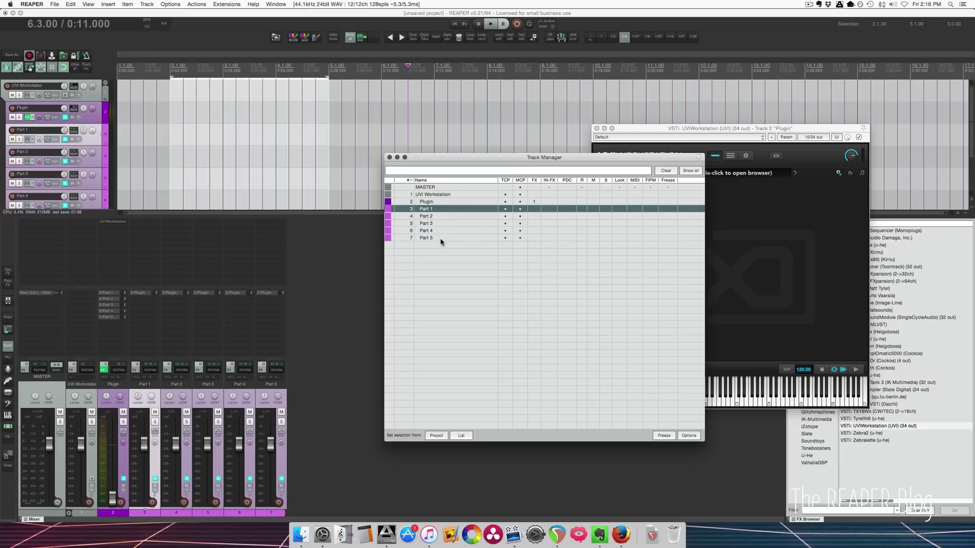
left_click_drag(441, 209, 442, 237)
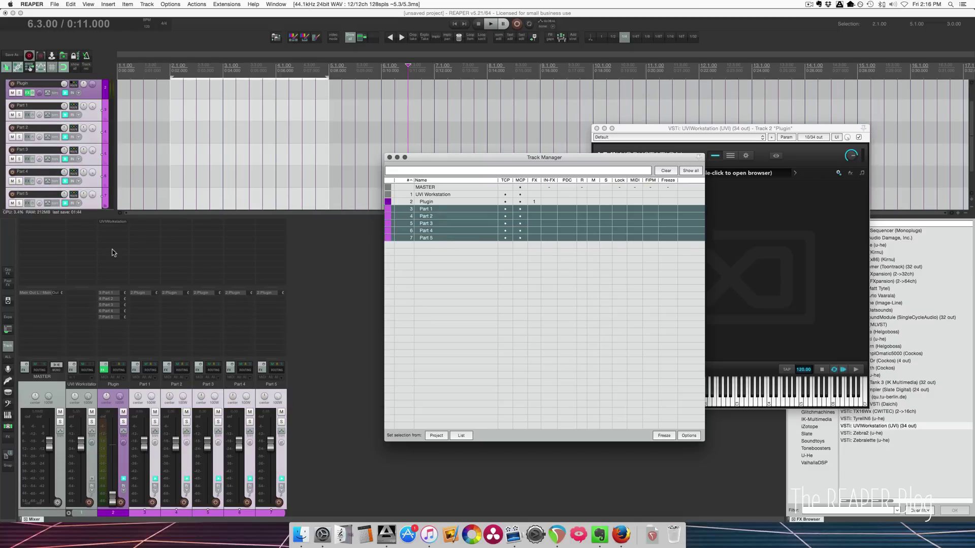
Check Part 5's send to the Plugin track and record-arm Part 5
left_click(324, 277)
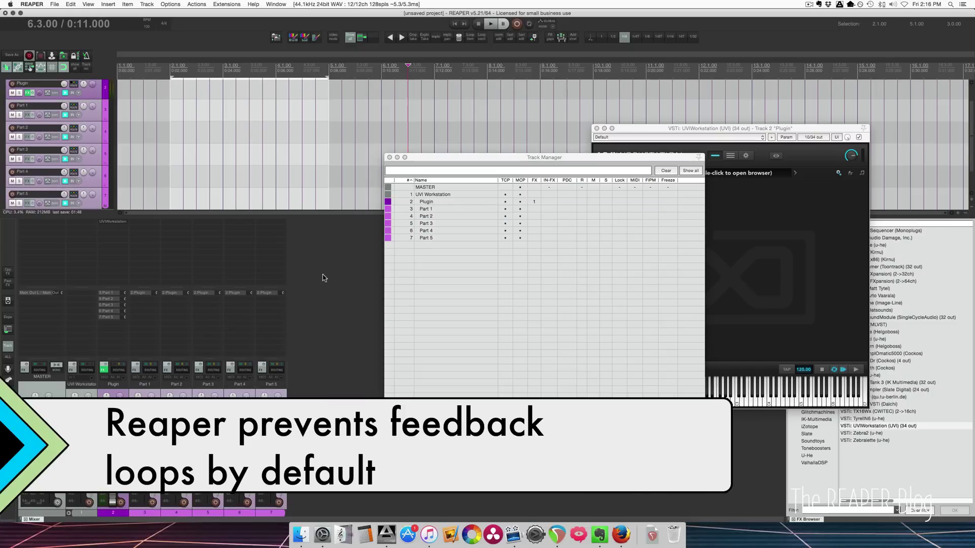
left_click(270, 293)
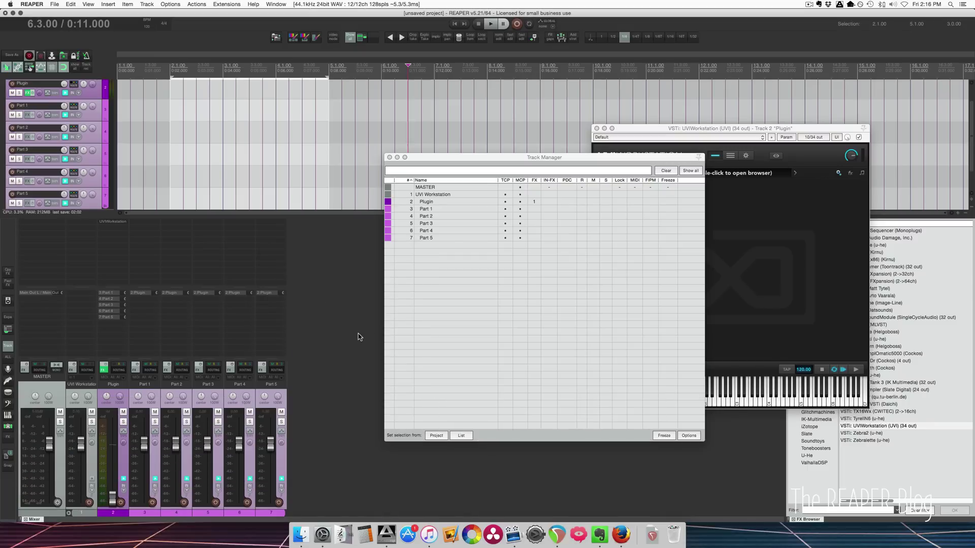
left_click(279, 503)
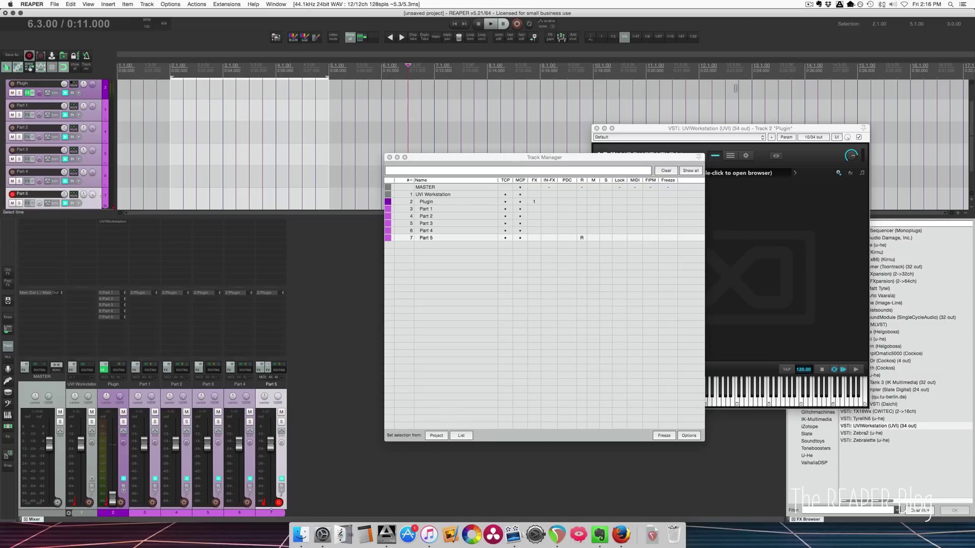
Show UVI Workstation's Multi view and test record-arming Parts 5 and 3, leaving both disarmed
left_click_drag(726, 131, 613, 61)
left_click(617, 86)
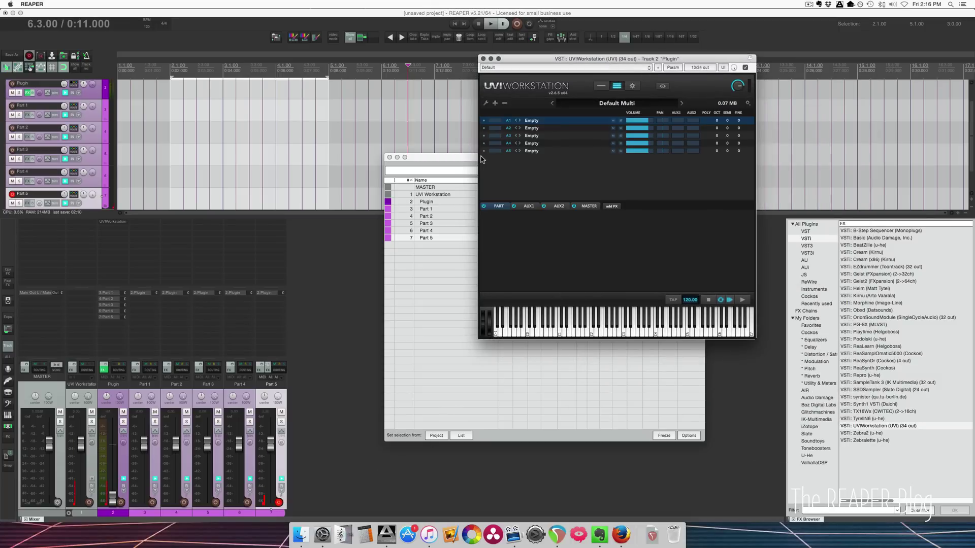
left_click(278, 503)
left_click(215, 503)
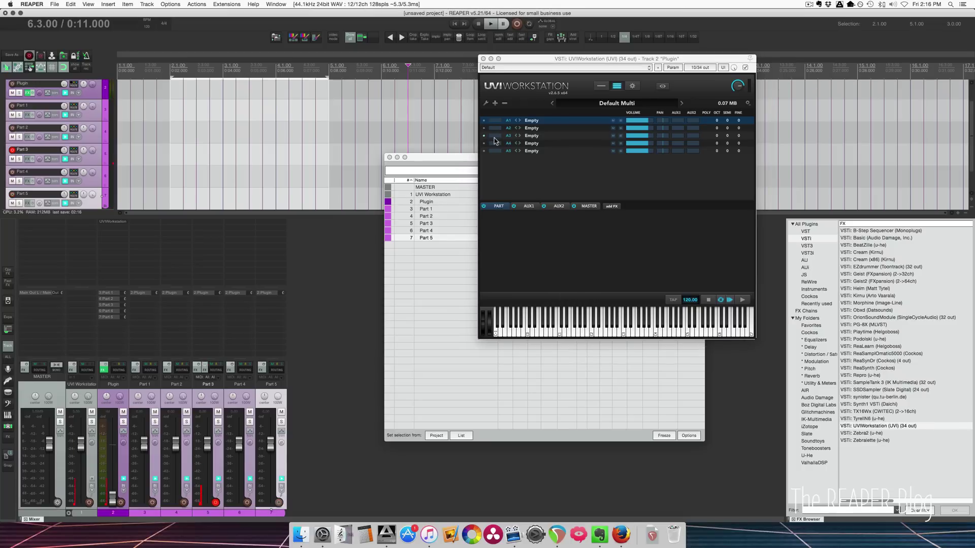
left_click(215, 502)
Turn on 'Allow feedback in routing' in the project's Advanced settings
left_click_drag(515, 58, 461, 200)
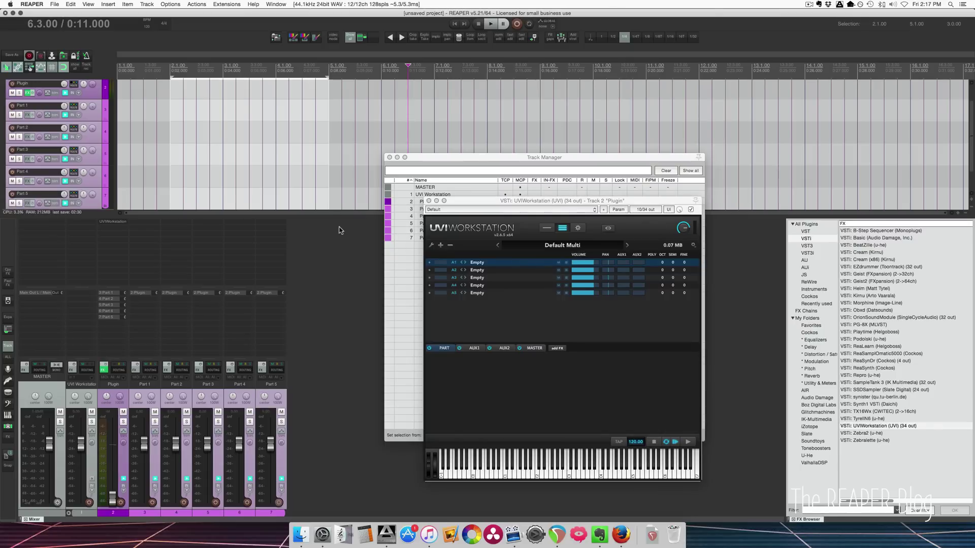
key("alt+Return")
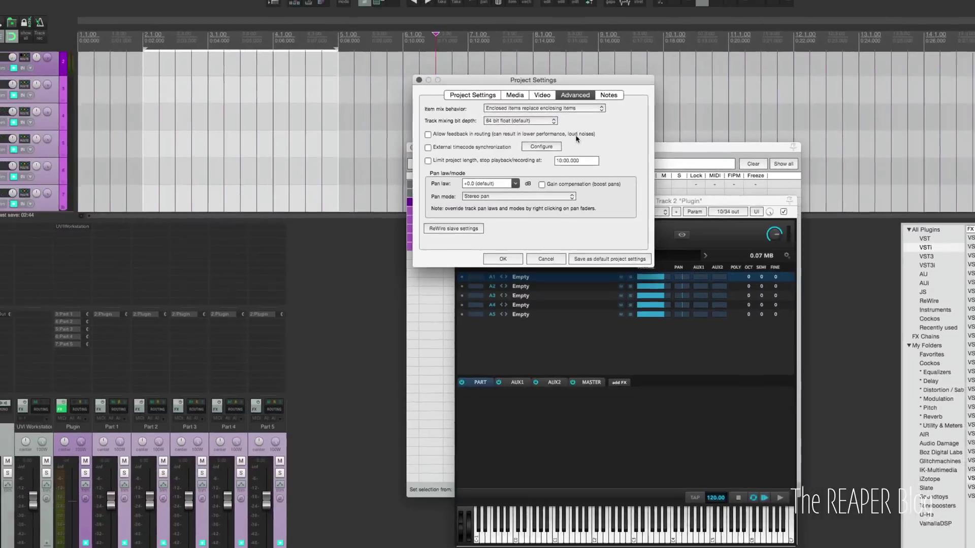
left_click(558, 135)
Load the DS77 Keys preset Clavi Style into UVI Workstation part A1
left_click(463, 248)
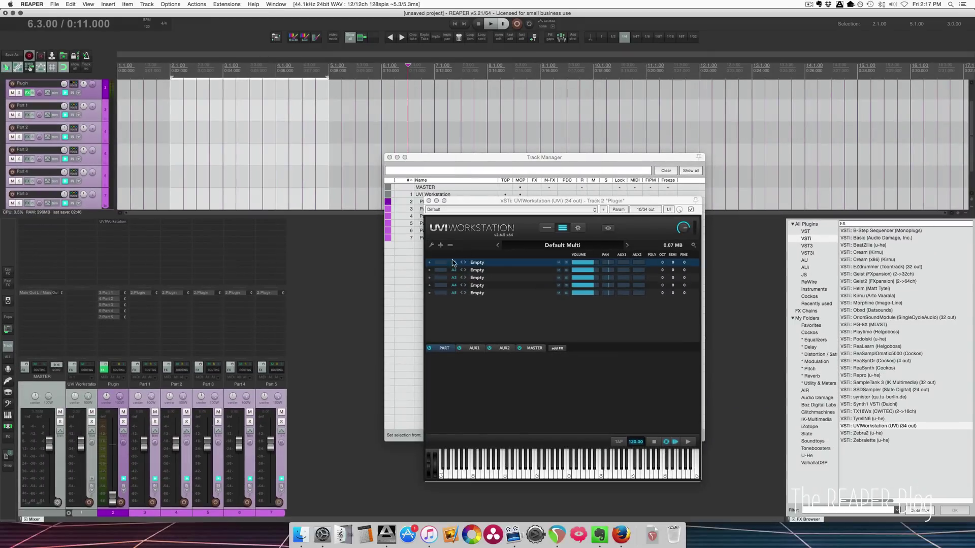
double_click(488, 263)
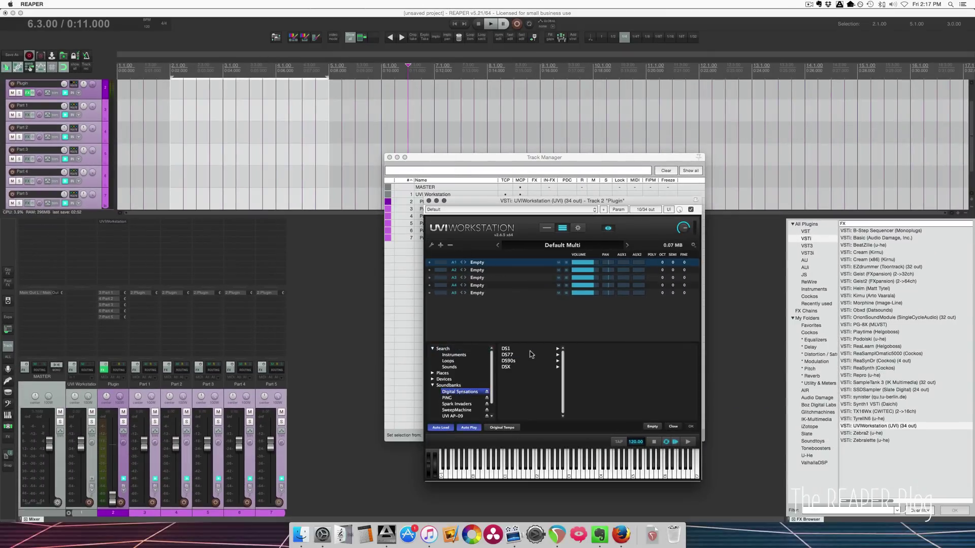
left_click(533, 354)
left_click(600, 361)
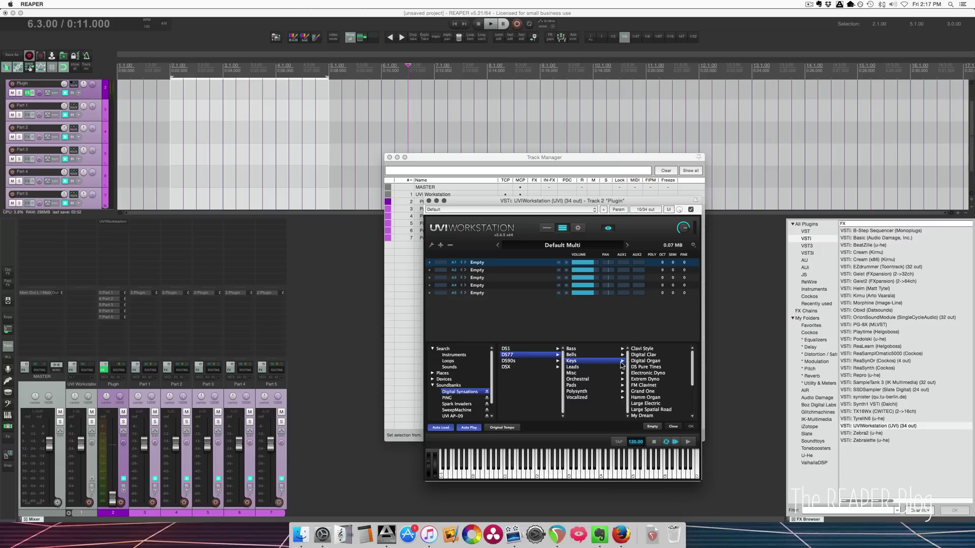
left_click(650, 349)
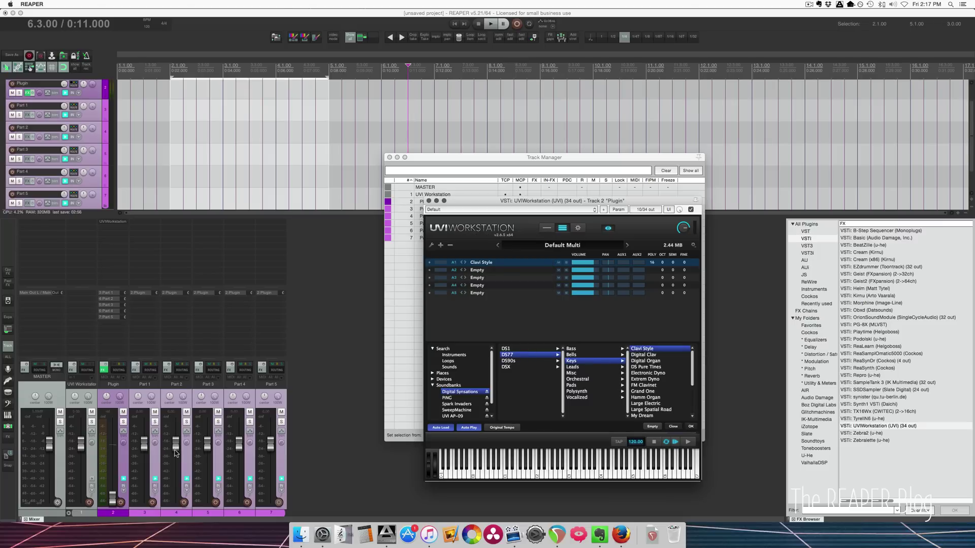
Select the Part 1 track and record-arm it to play Clavi Style
left_click(151, 514)
left_click(151, 504)
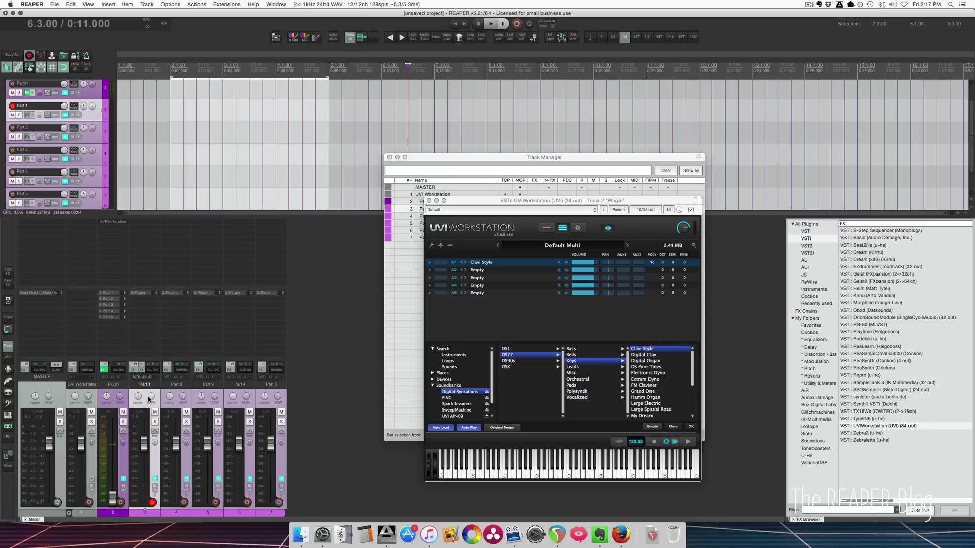
mouse_move(151, 399)
scroll(169, 144, "down", 1)
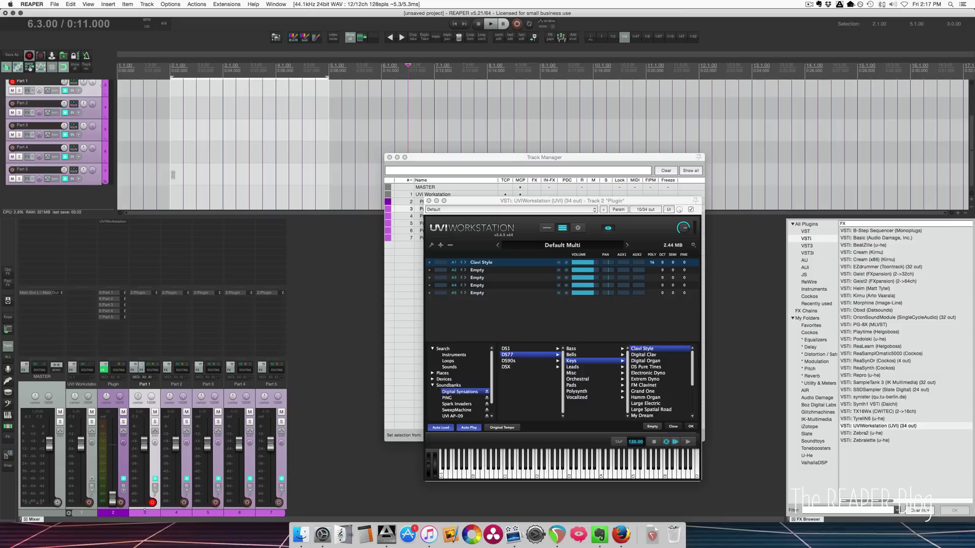
Delete all existing tracks from the project
left_click(94, 184)
key("Delete")
key("Return")
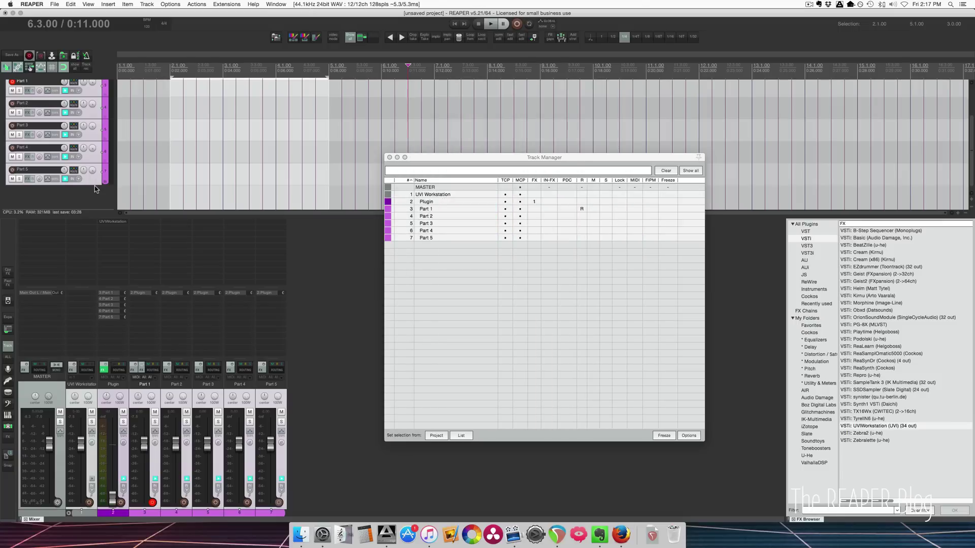
Insert the 16-part UVI Workstation track template, creating Part1 through Part16
right_click(61, 177)
mouse_move(125, 205)
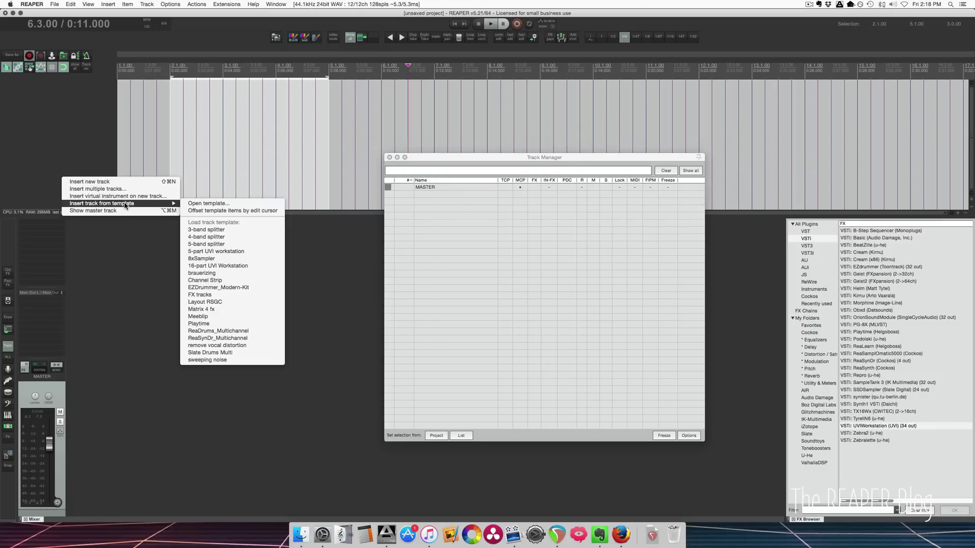
left_click(231, 266)
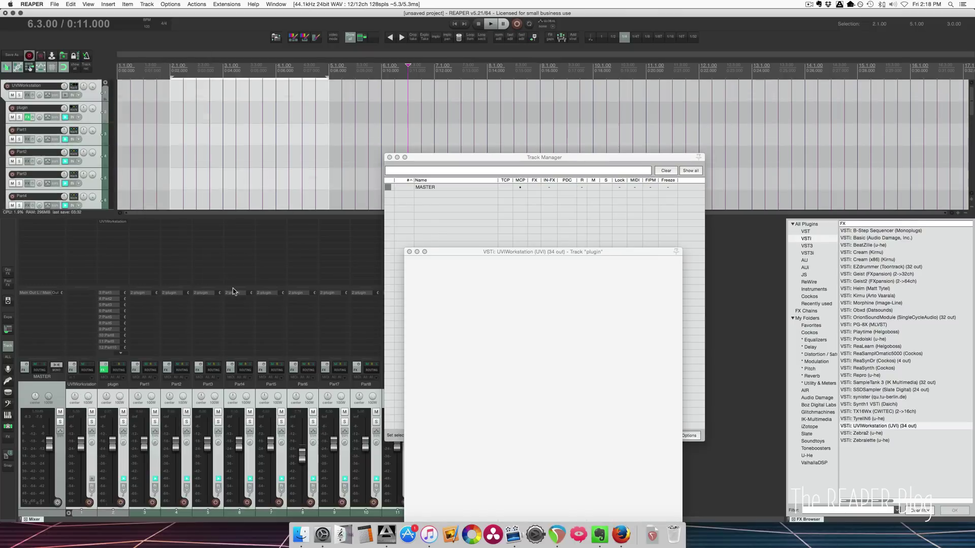
left_click_drag(471, 154, 769, 111)
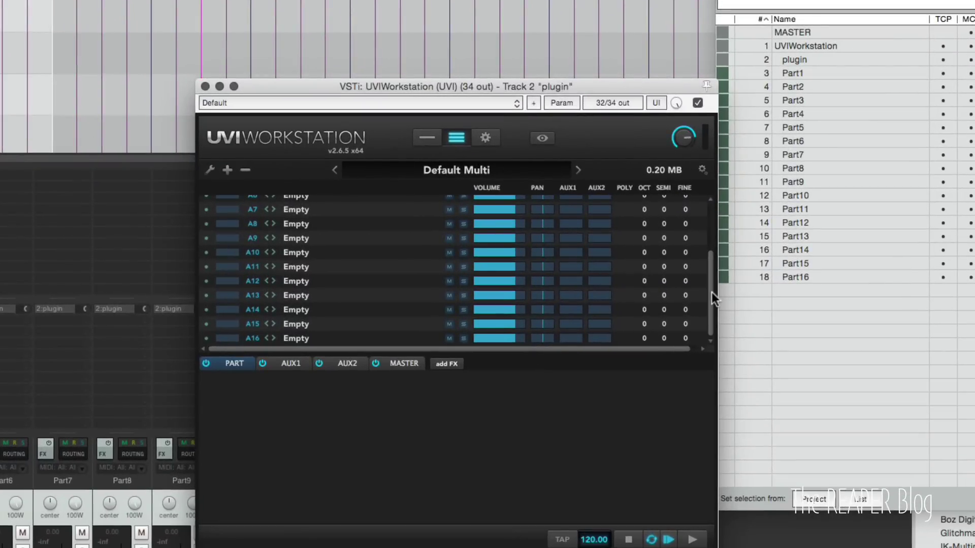
left_click_drag(708, 290, 707, 166)
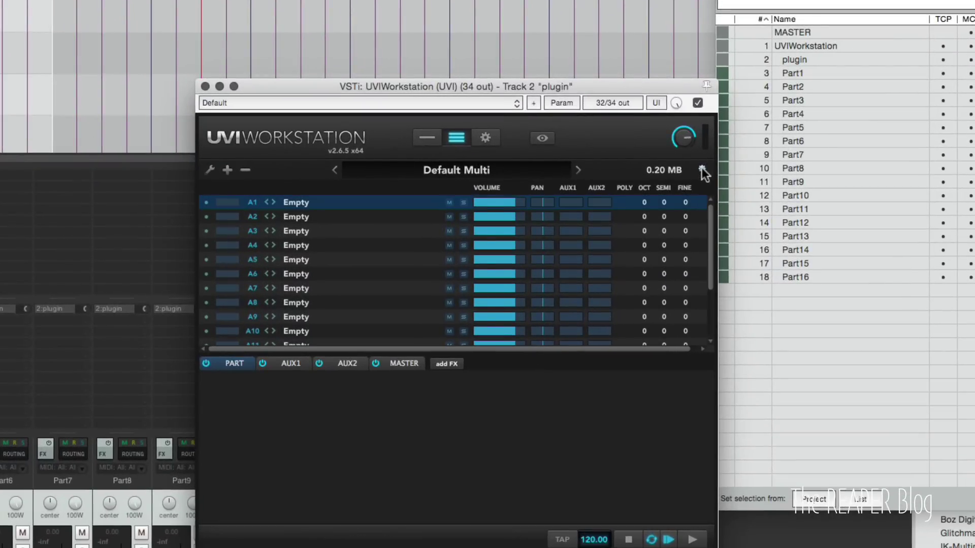
Enable expert mode in UVI Workstation and confirm part A16 stays on Out 16
left_click(702, 169)
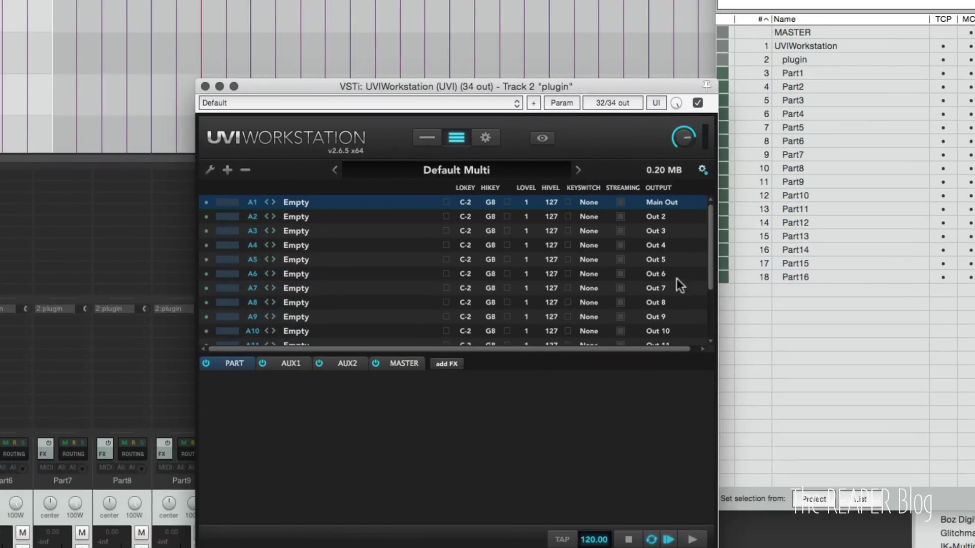
scroll(707, 238, "down", 5)
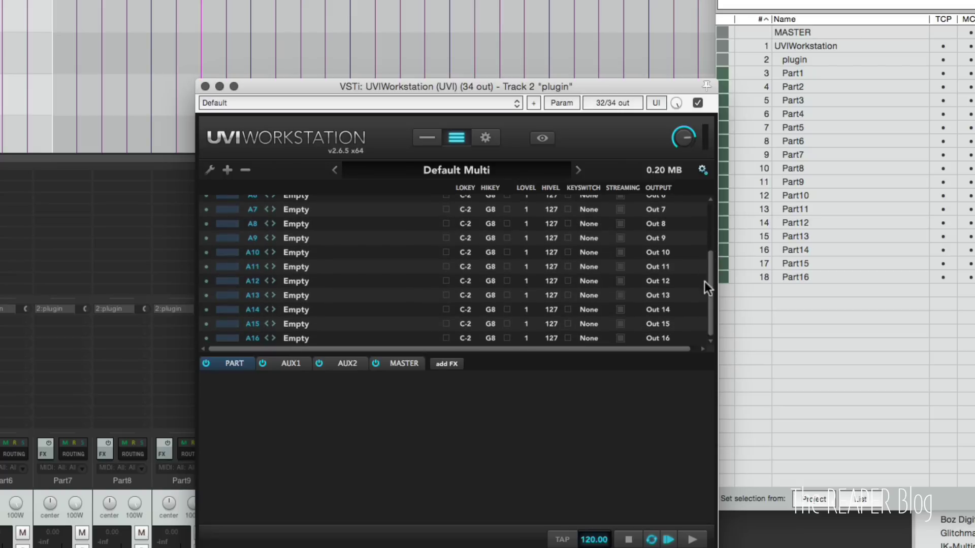
scroll(707, 250, "up", 5)
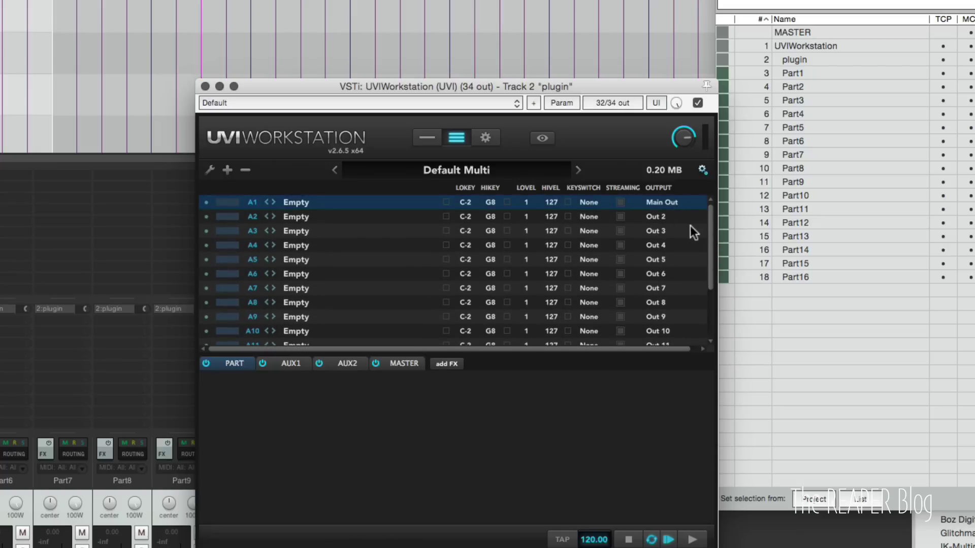
scroll(708, 230, "down", 5)
left_click(660, 338)
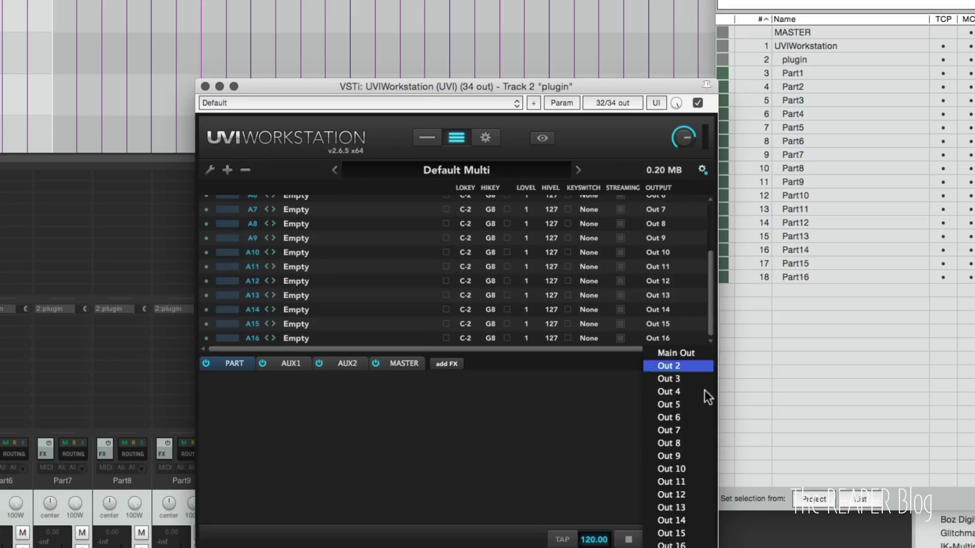
left_click(576, 435)
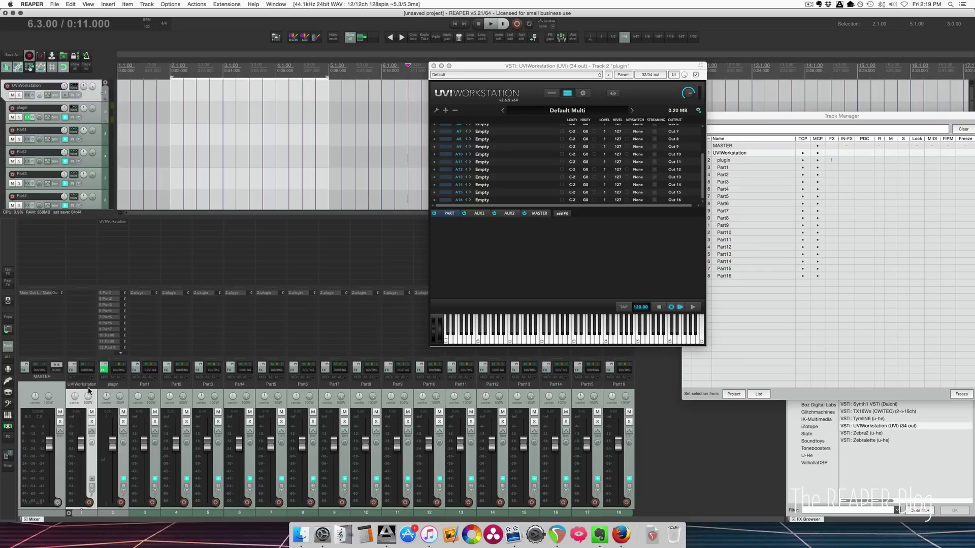
left_click(224, 404)
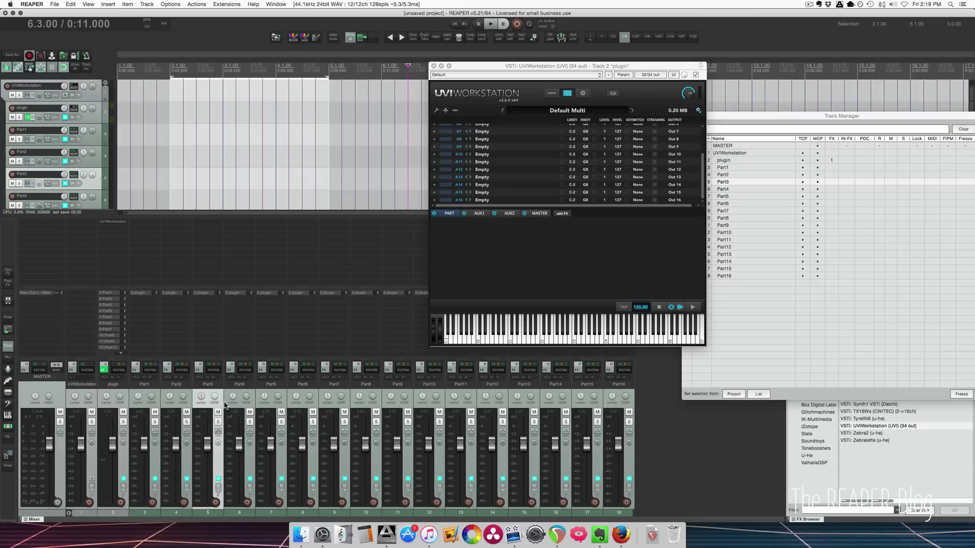